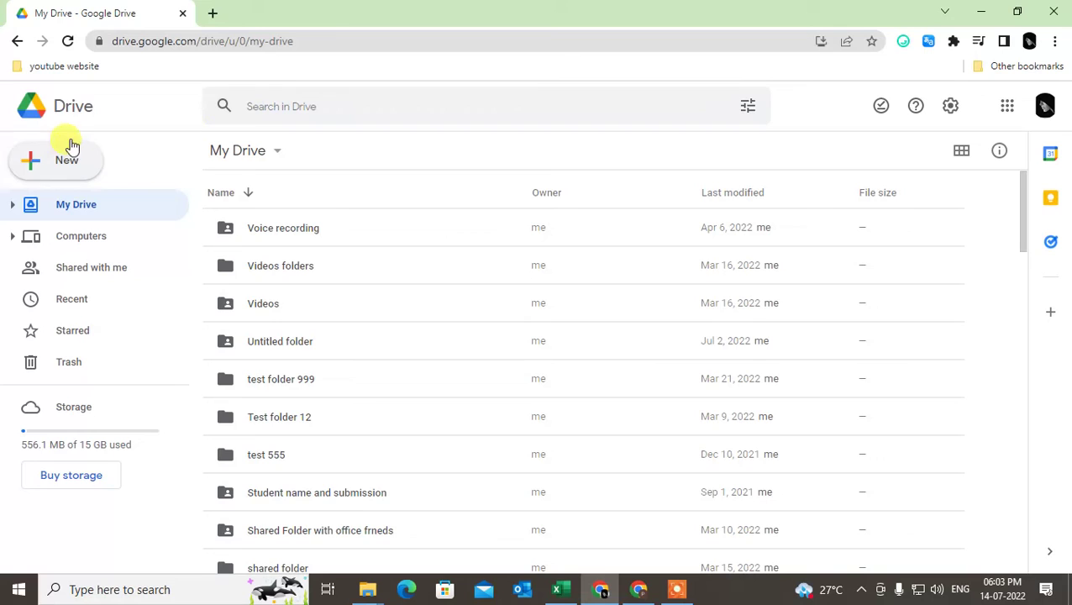
Reload My Drive, switch it to grid view and start a file upload
click(74, 107)
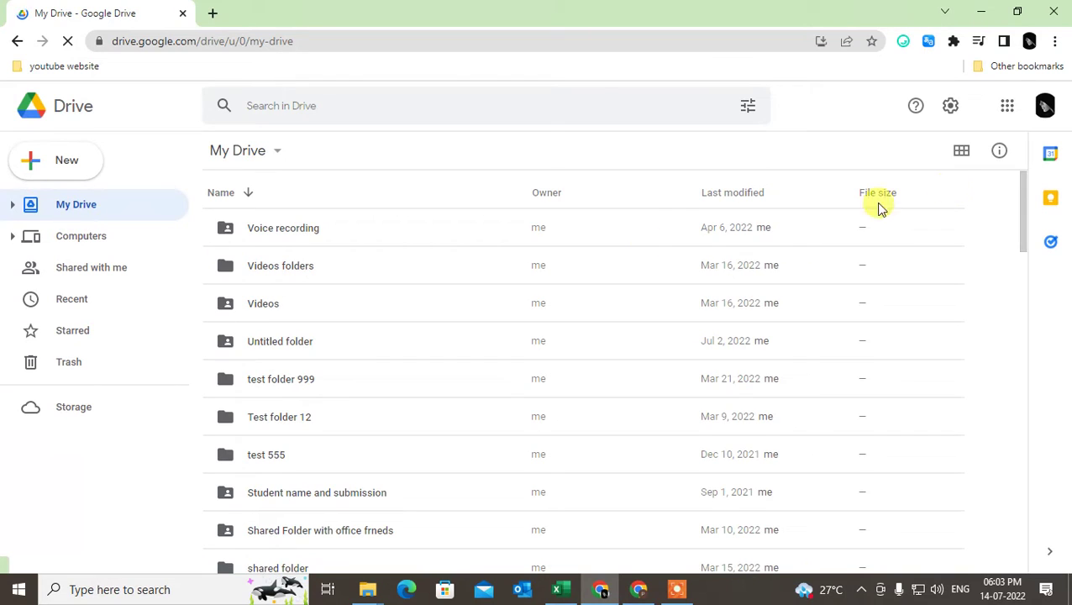
click(962, 151)
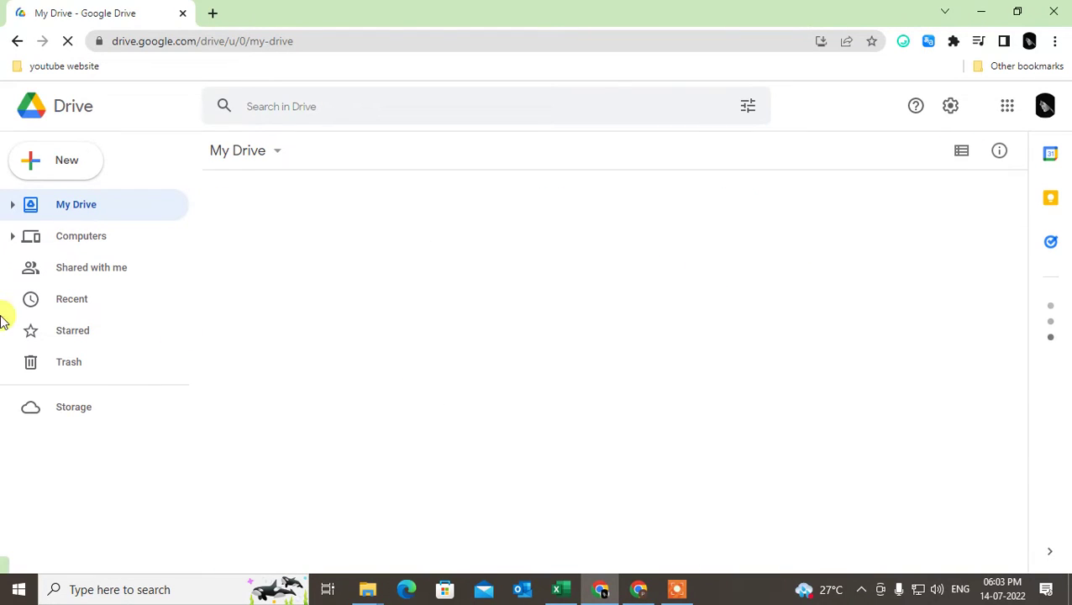
click(58, 171)
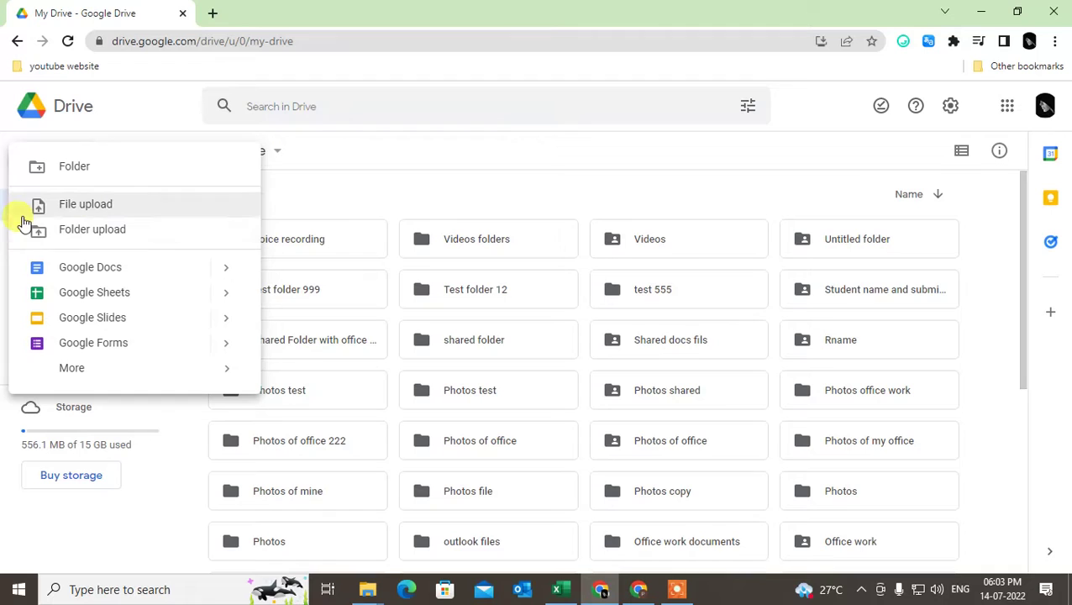
click(105, 210)
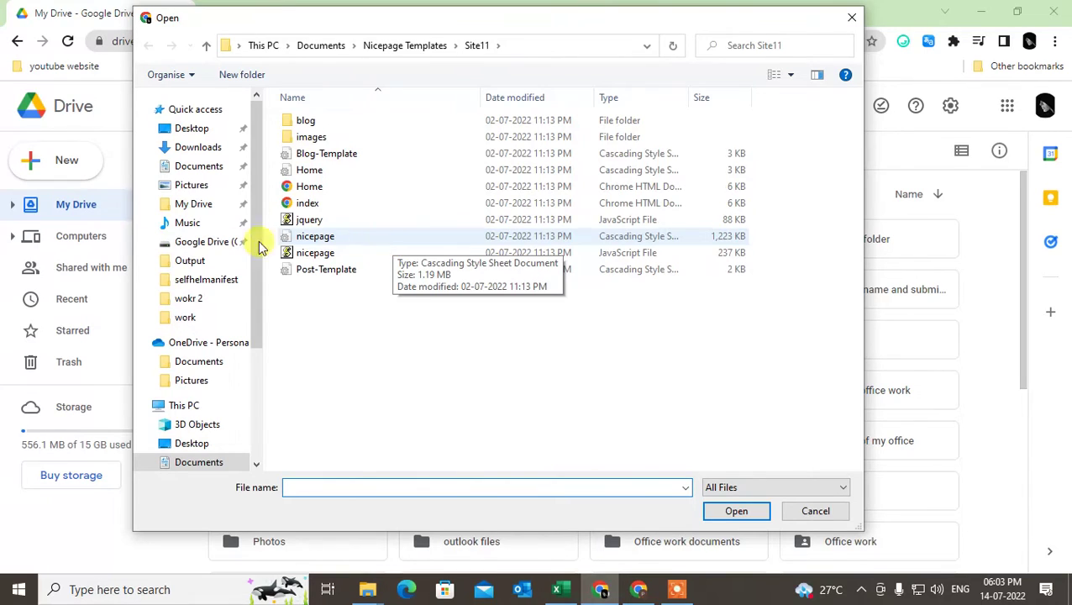
Find manifestwithselfhelp.jpg in the Downloads folder and upload it
click(191, 188)
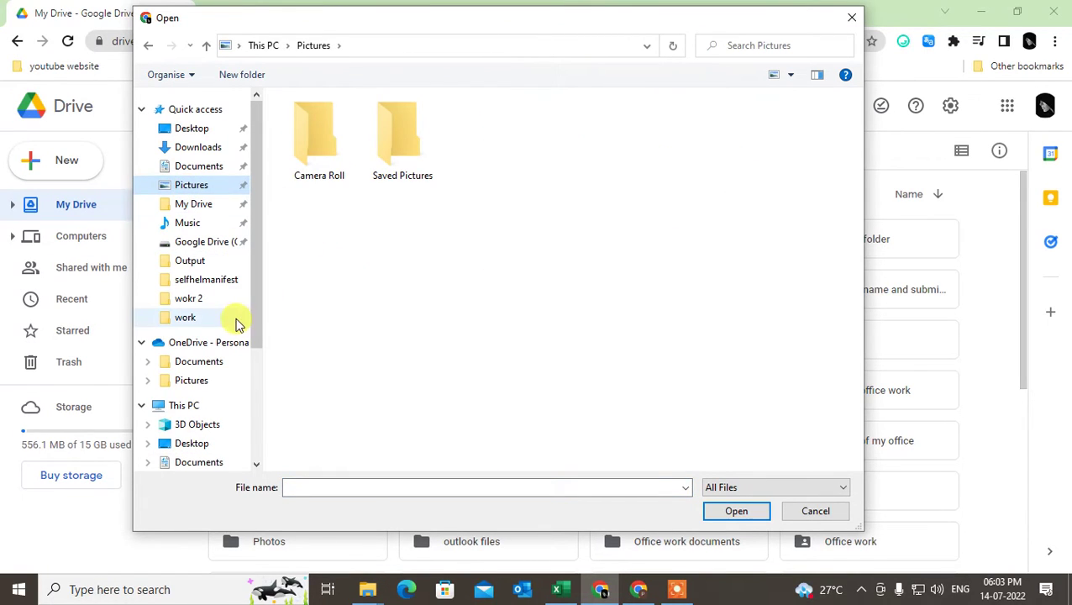
click(193, 382)
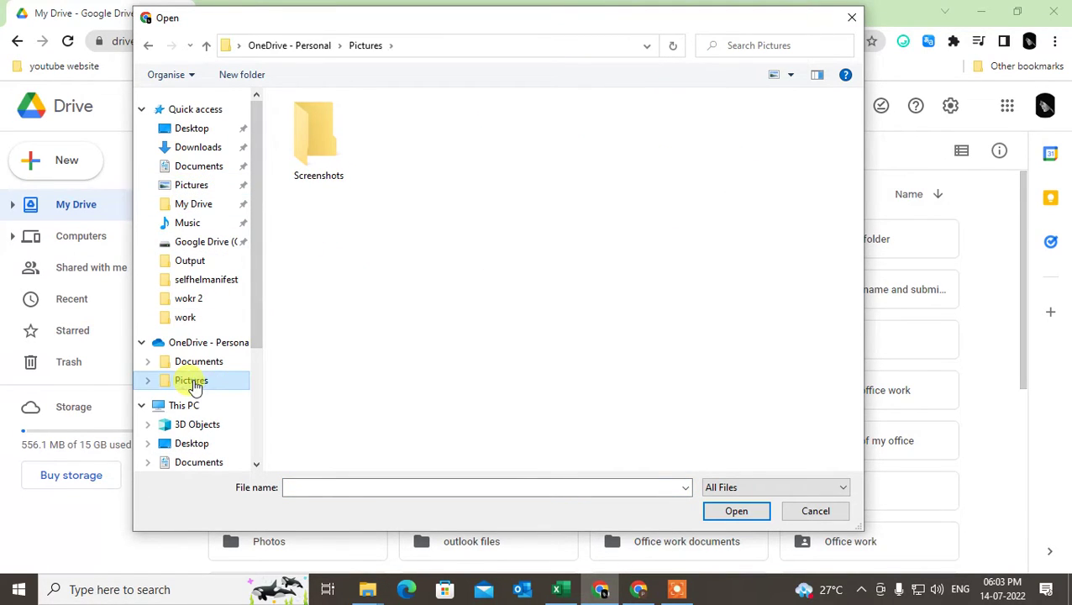
scroll(251, 330, down, 1)
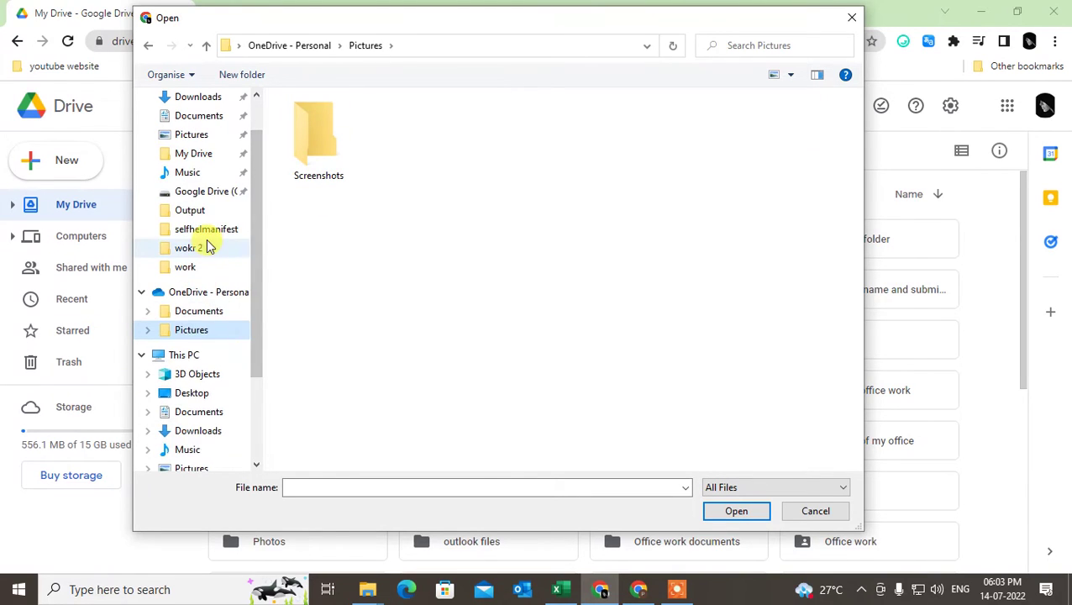
scroll(208, 245, up, 1)
click(193, 185)
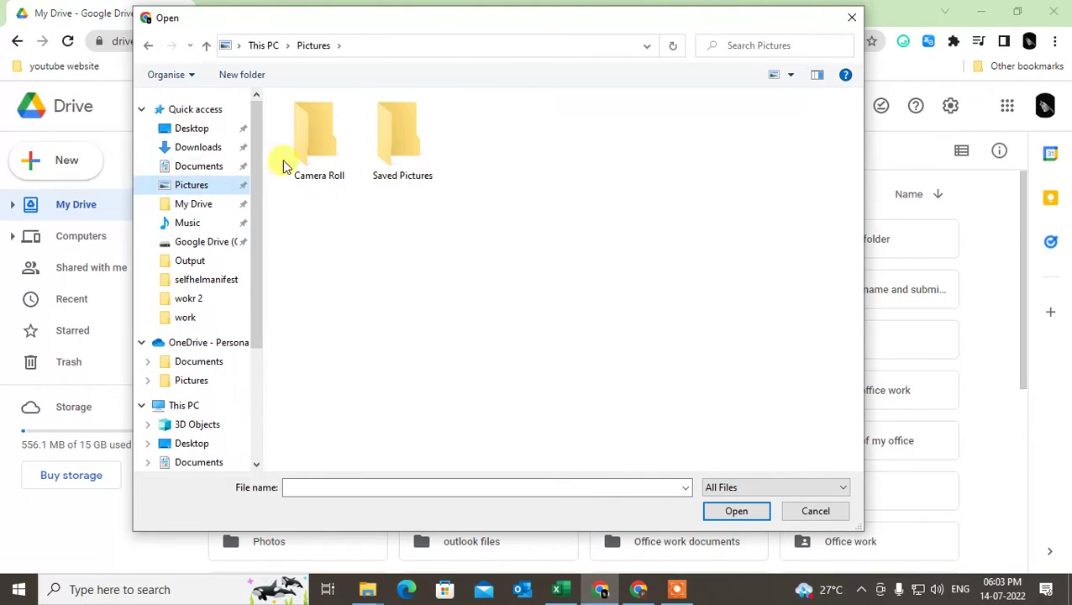
double_click(381, 132)
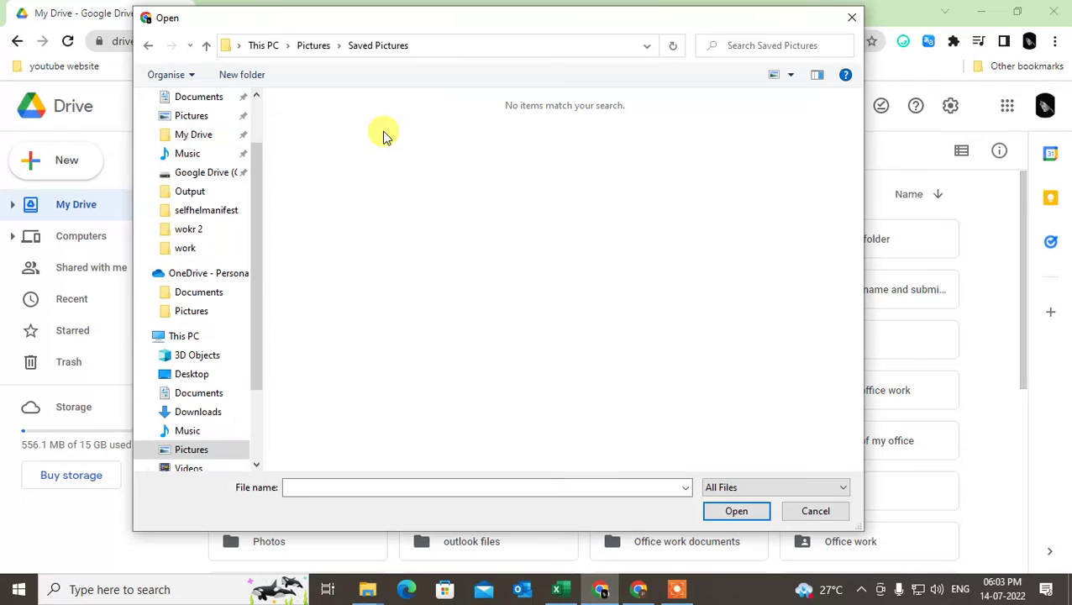
click(198, 411)
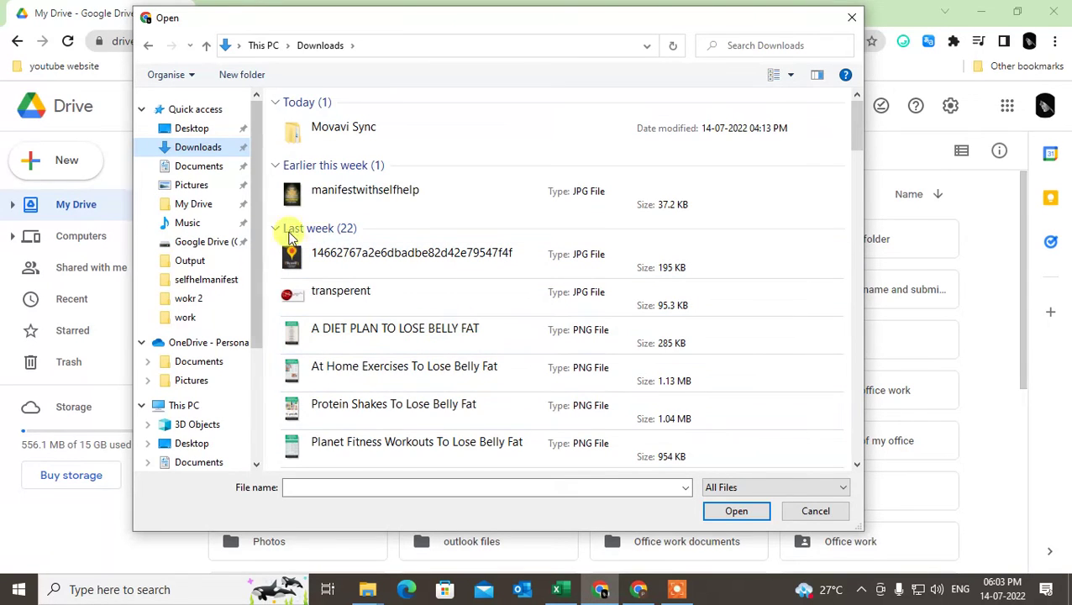
double_click(369, 207)
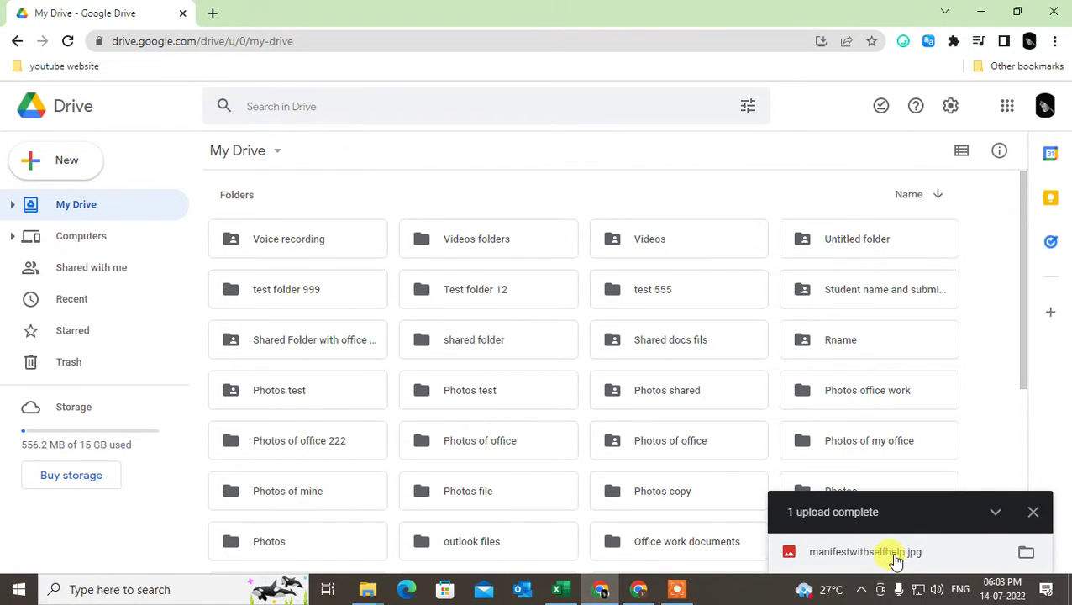
Create a blank Google Form and begin typing its title
click(72, 167)
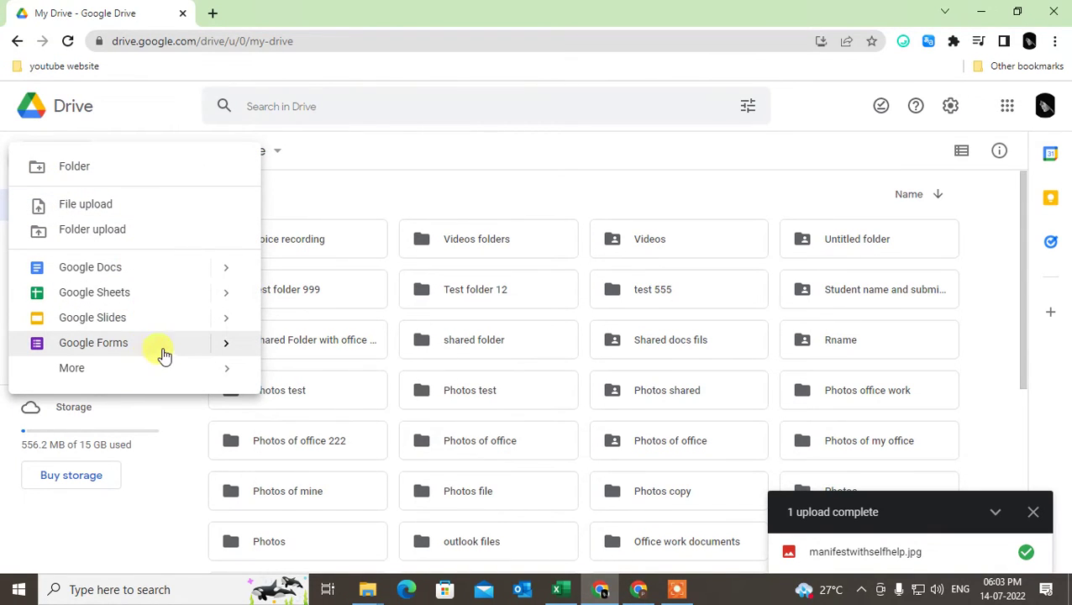
click(225, 342)
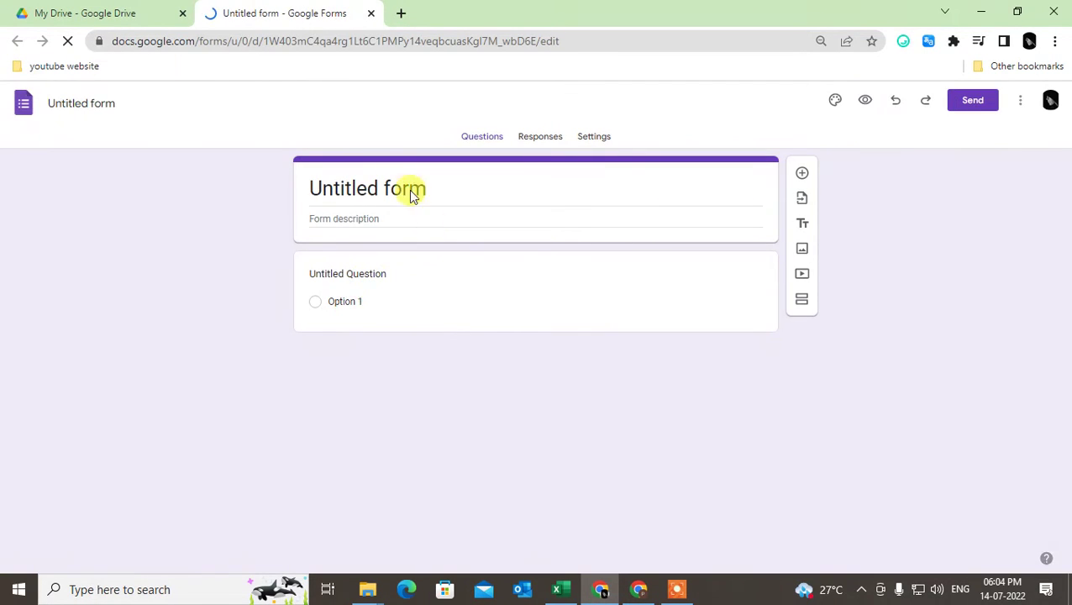
click(400, 186)
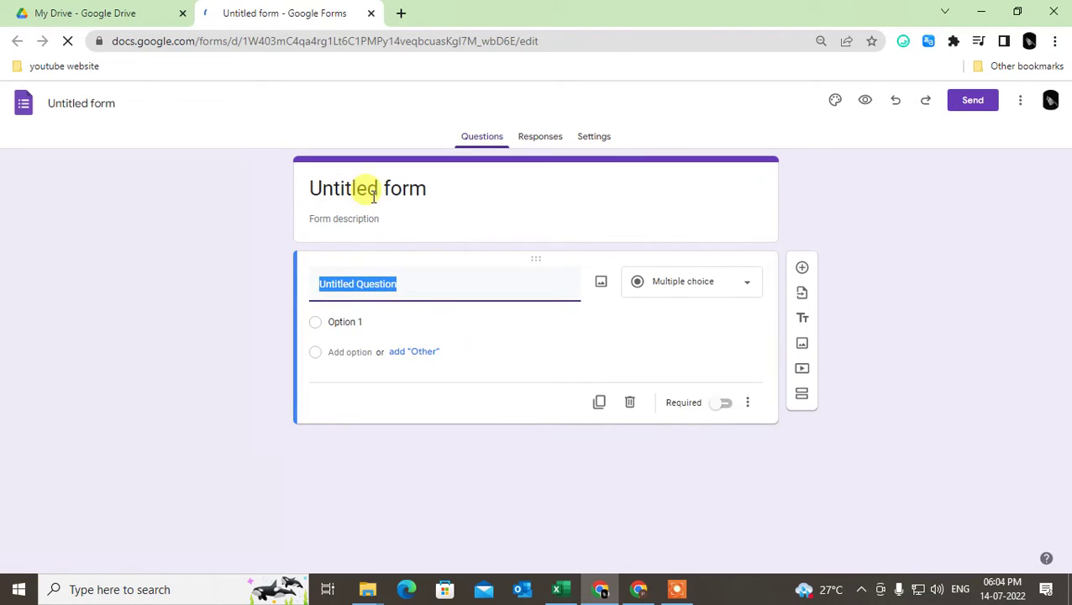
click(365, 186)
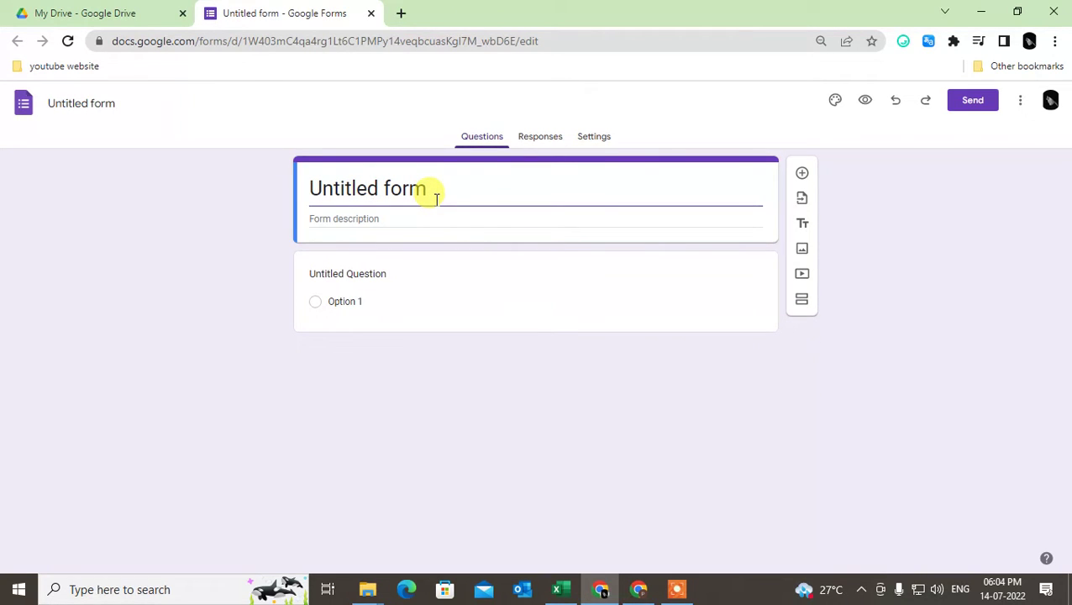
text(what)
Title the form 'access the file' and start the first question with 'what'
key(ctrl+a)
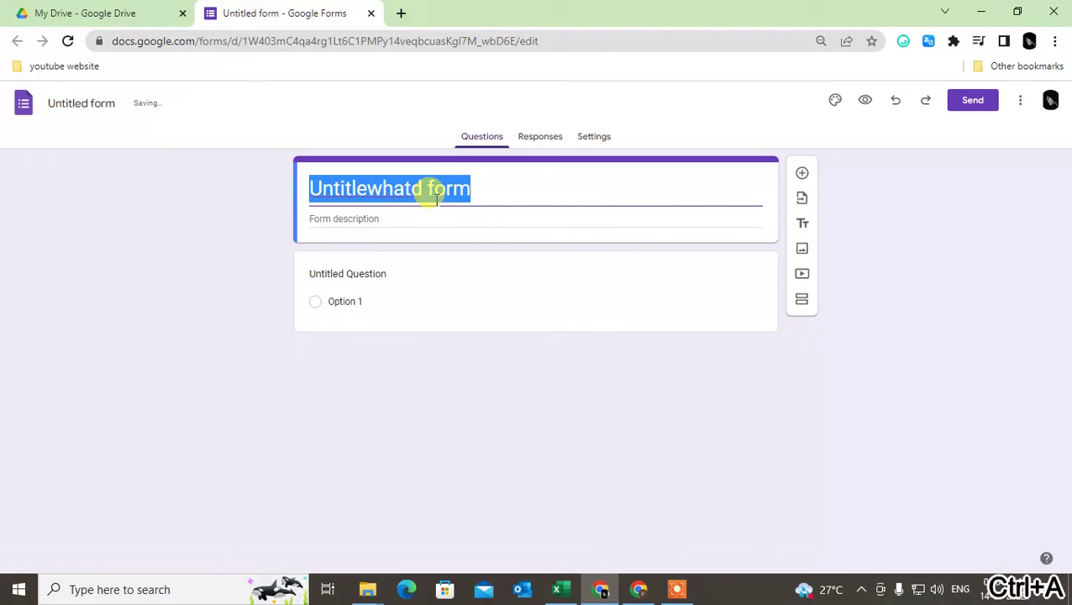
text(what is the cod)
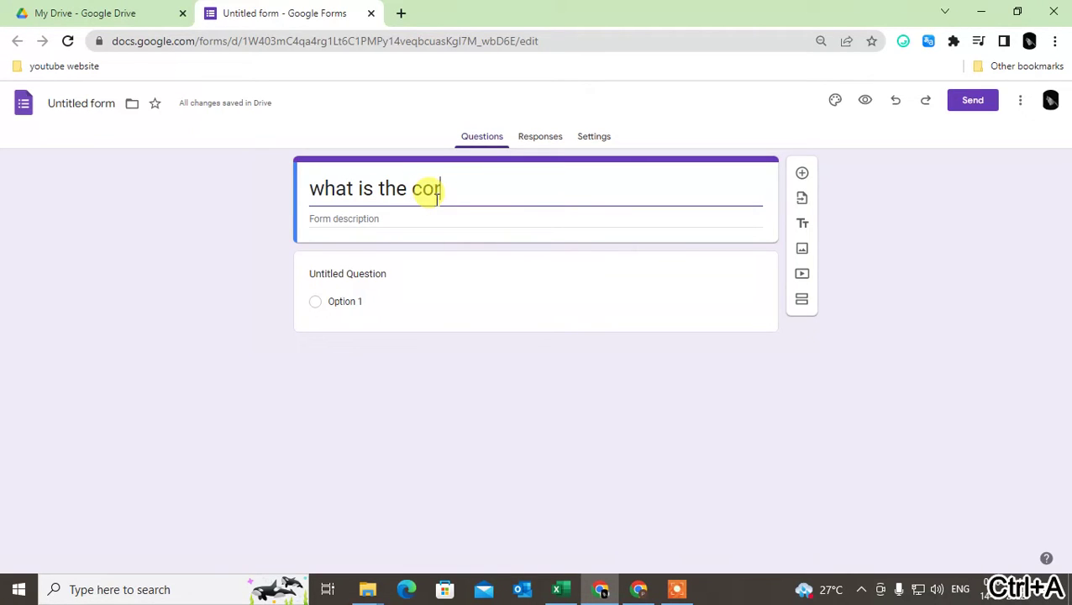
text(e?)
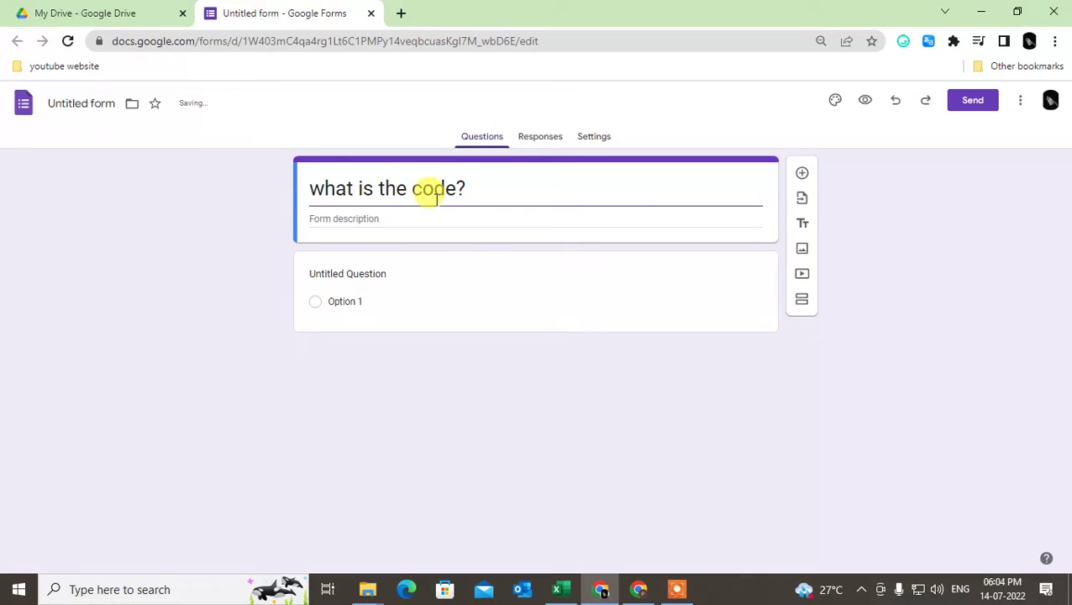
click(345, 273)
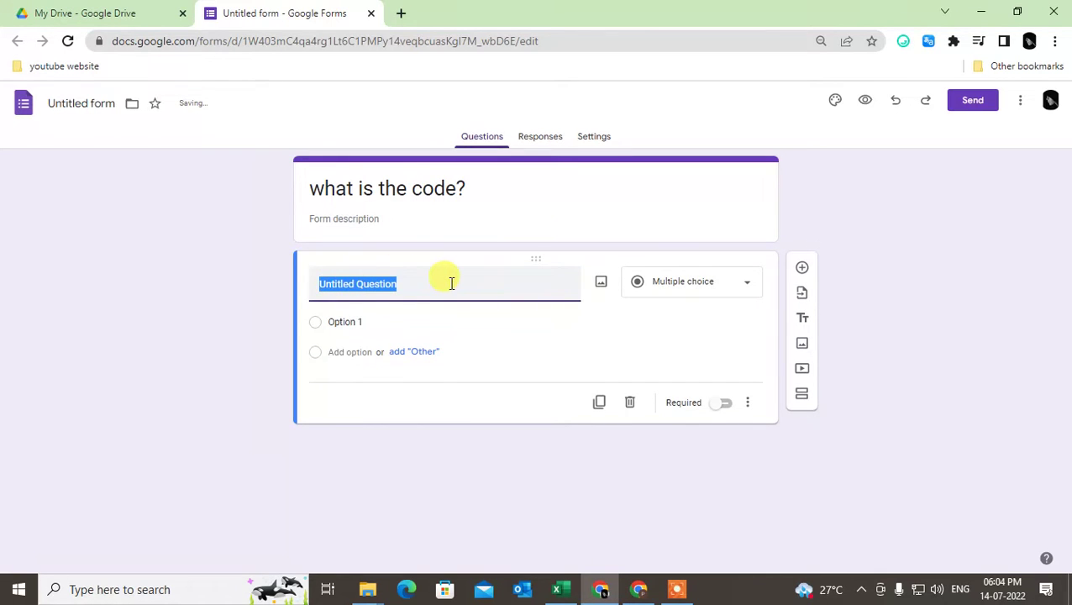
text(what)
drag(438, 186, 2, 179)
text(acc)
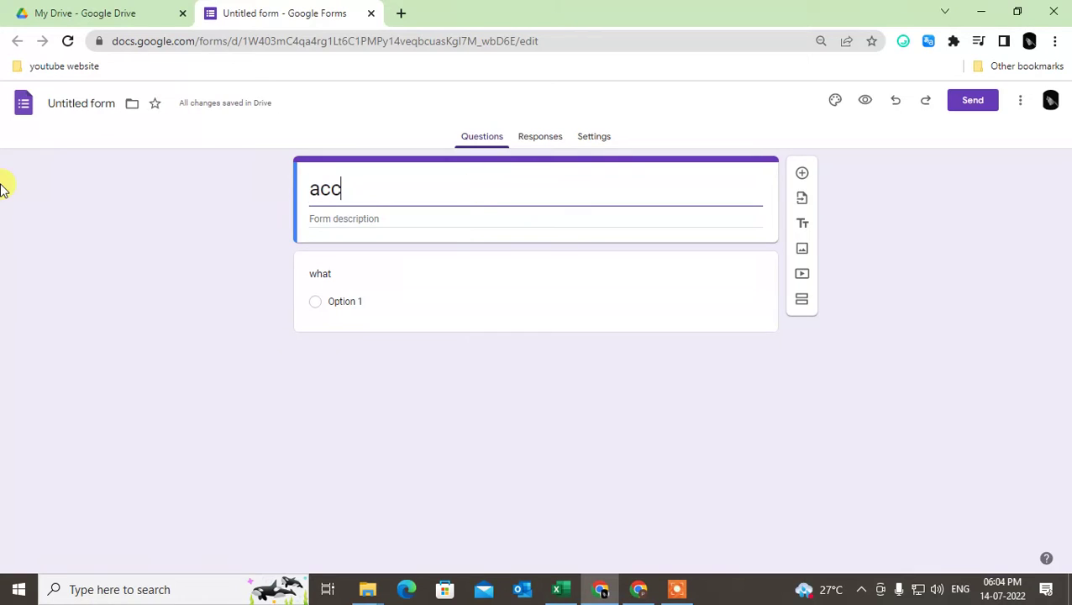
text(ile)
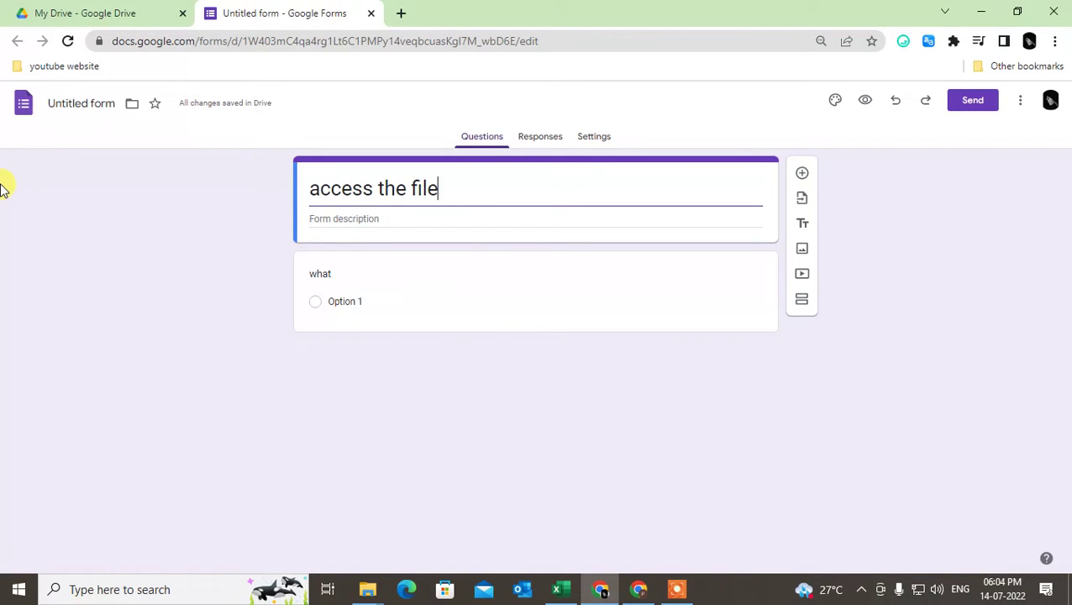
Make the first question a required short answer reading 'what is the code?'
click(345, 278)
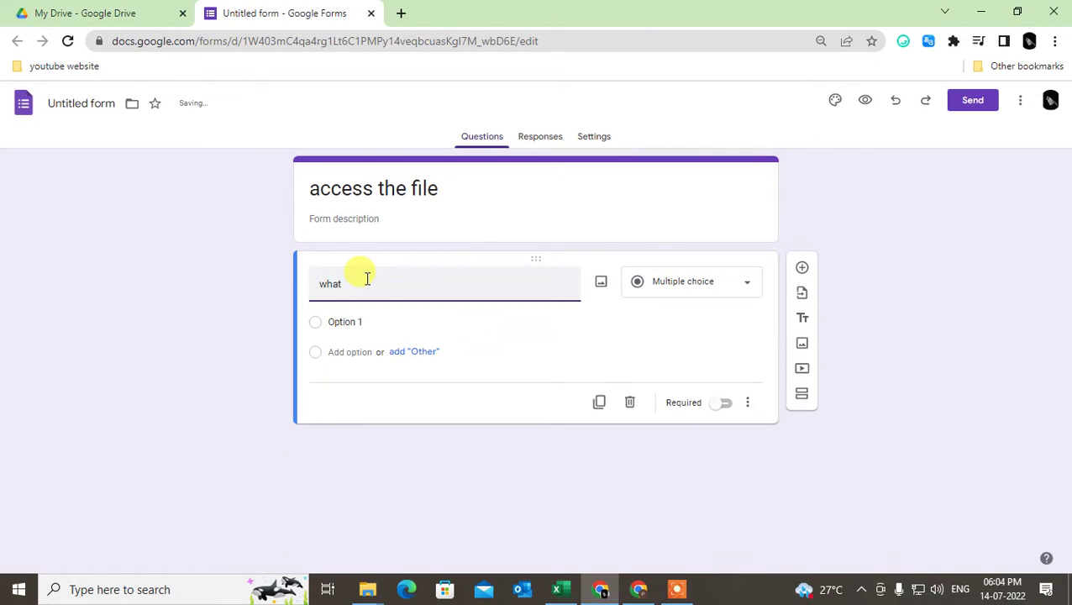
text(t is)
text( the code?)
click(738, 284)
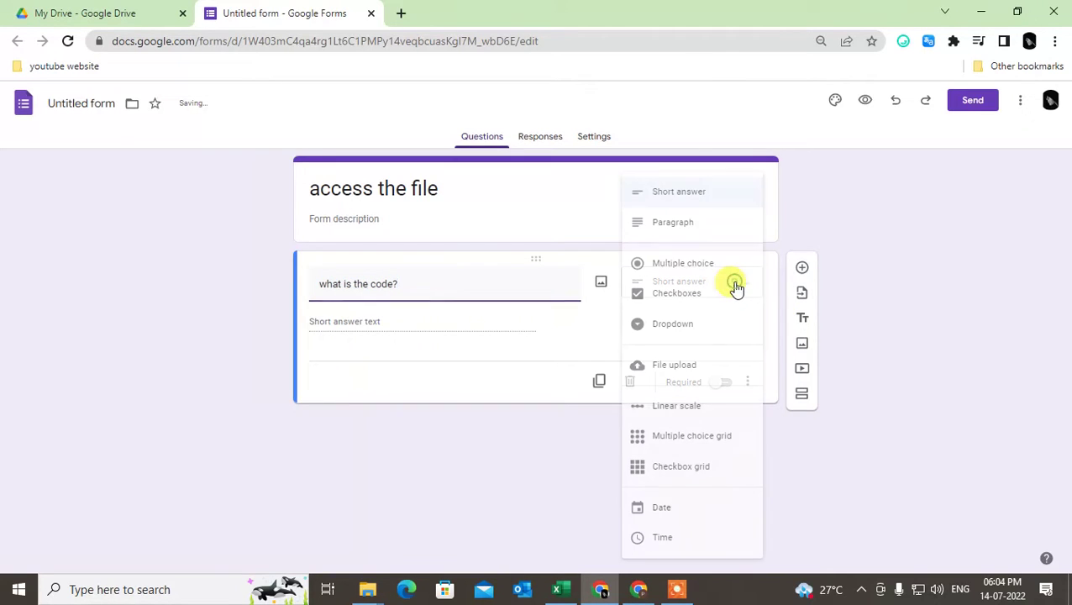
click(704, 192)
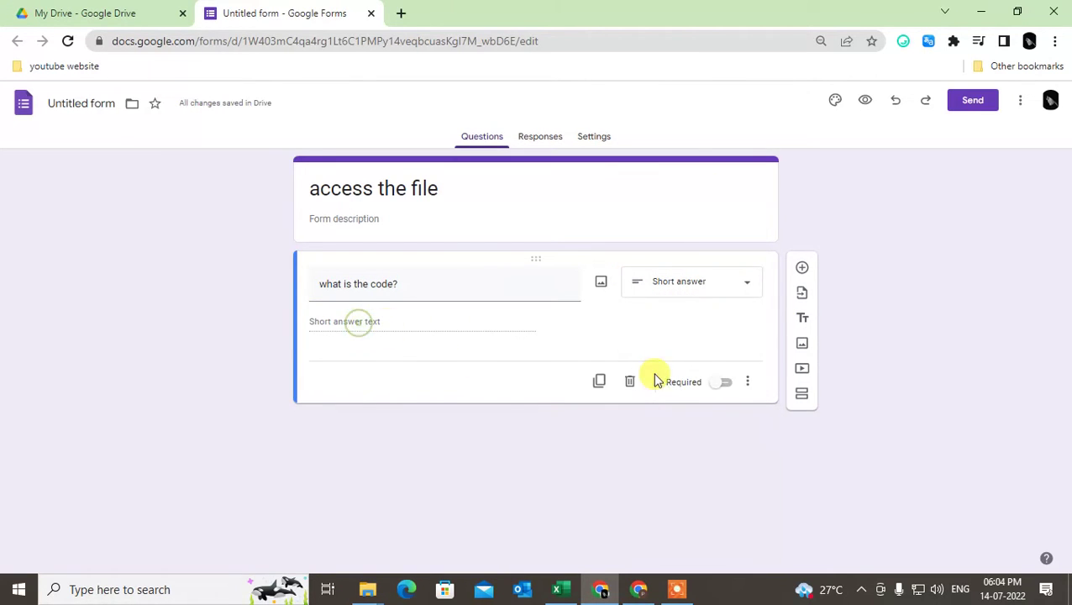
click(725, 383)
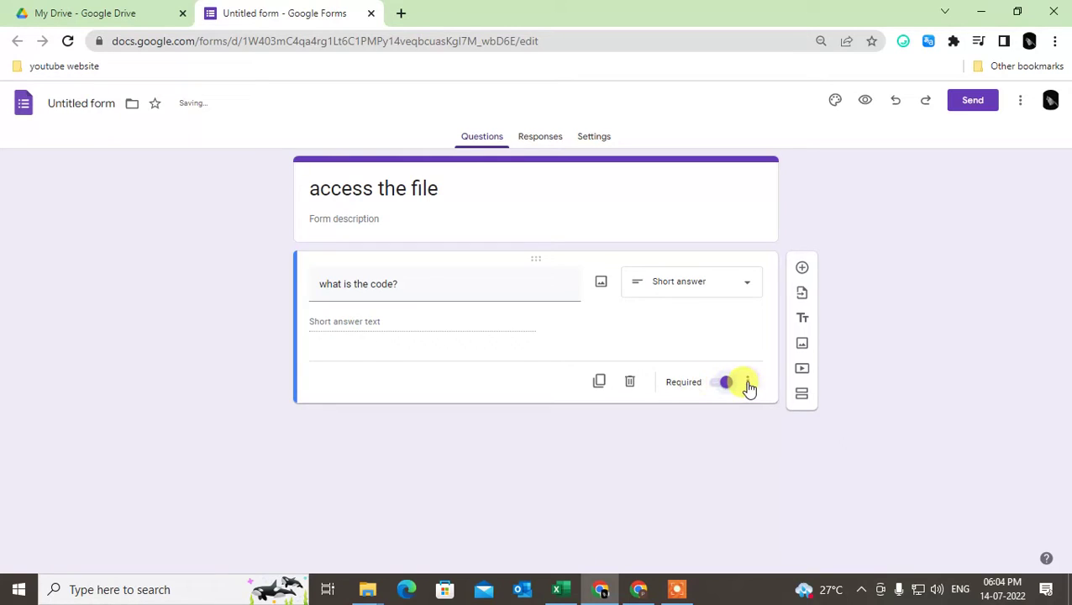
Begin adding response validation to the question, then reload the form after the save error
click(748, 382)
click(822, 464)
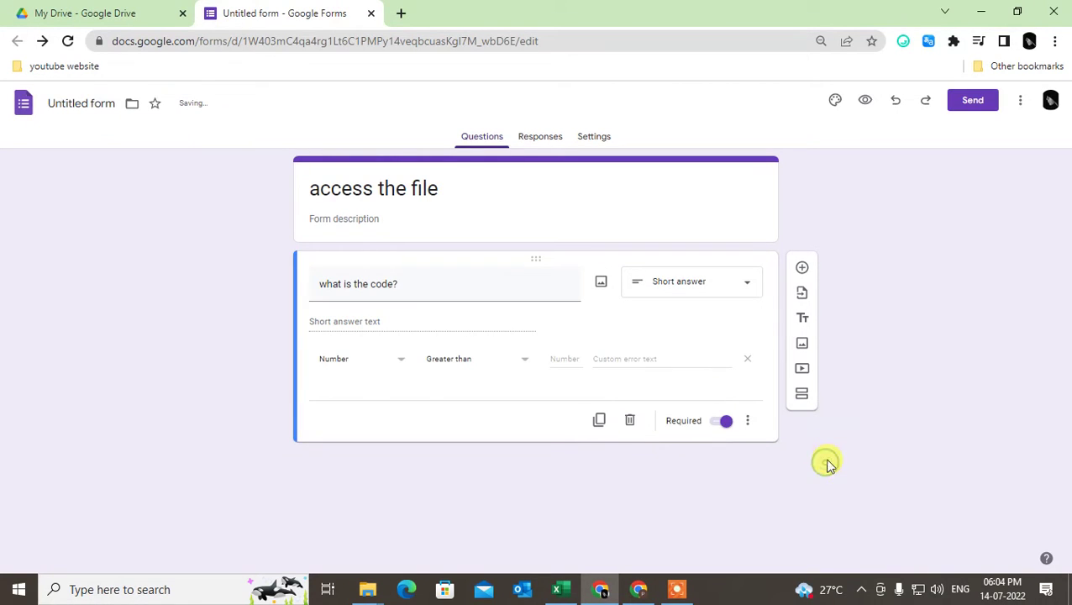
click(382, 369)
click(347, 388)
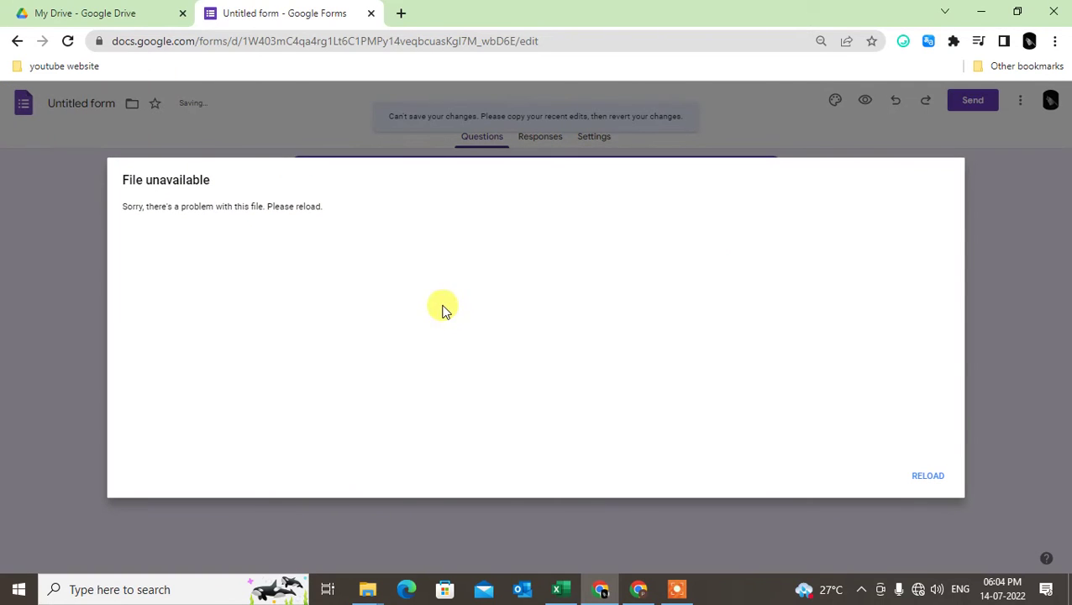
click(928, 481)
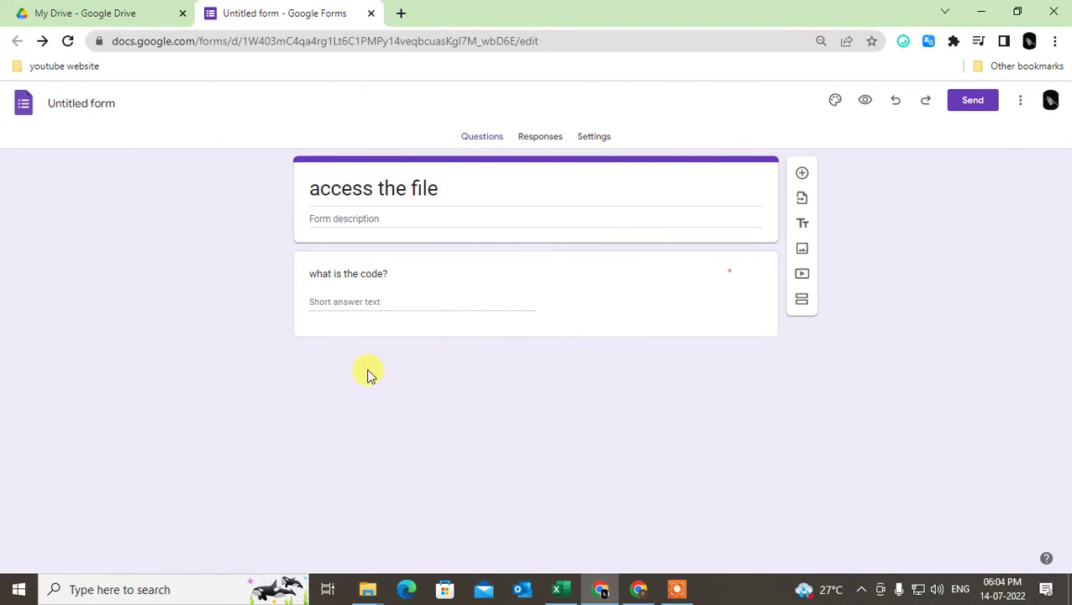
Add Text > Contains response validation to the code question
click(390, 305)
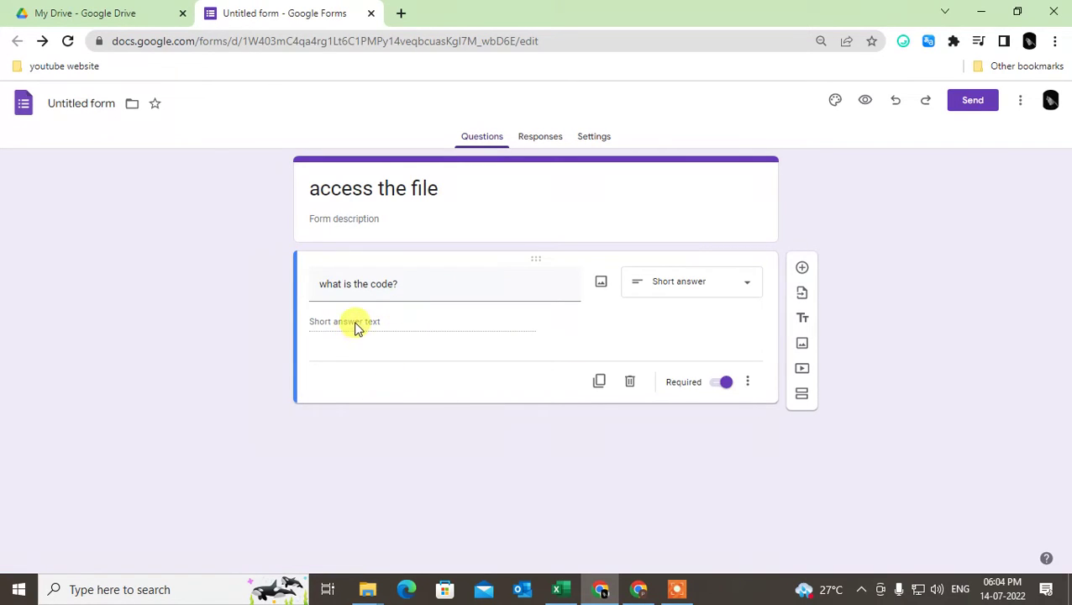
click(748, 384)
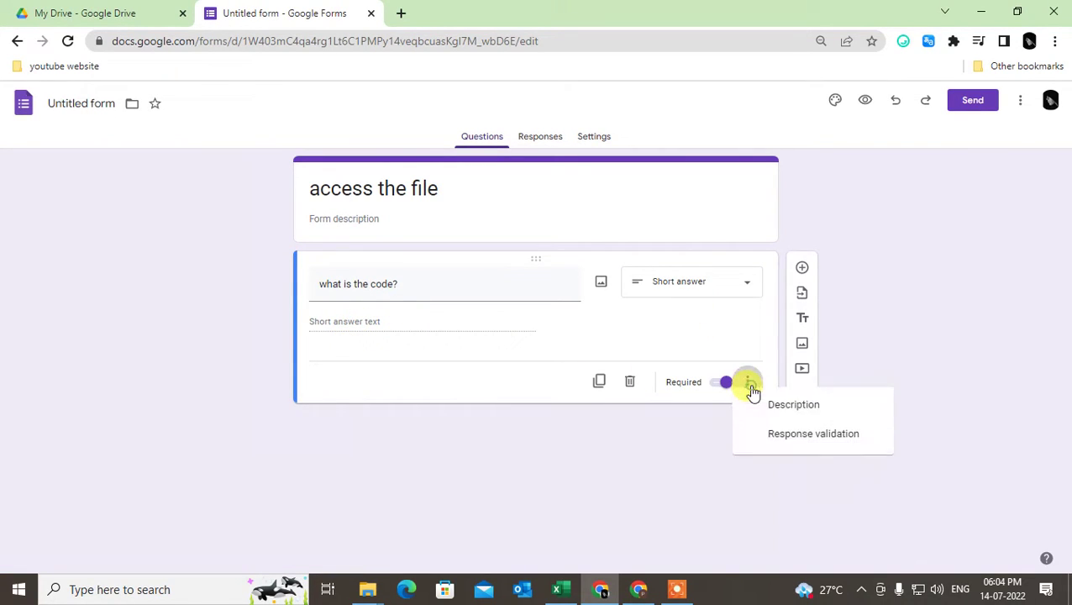
click(812, 462)
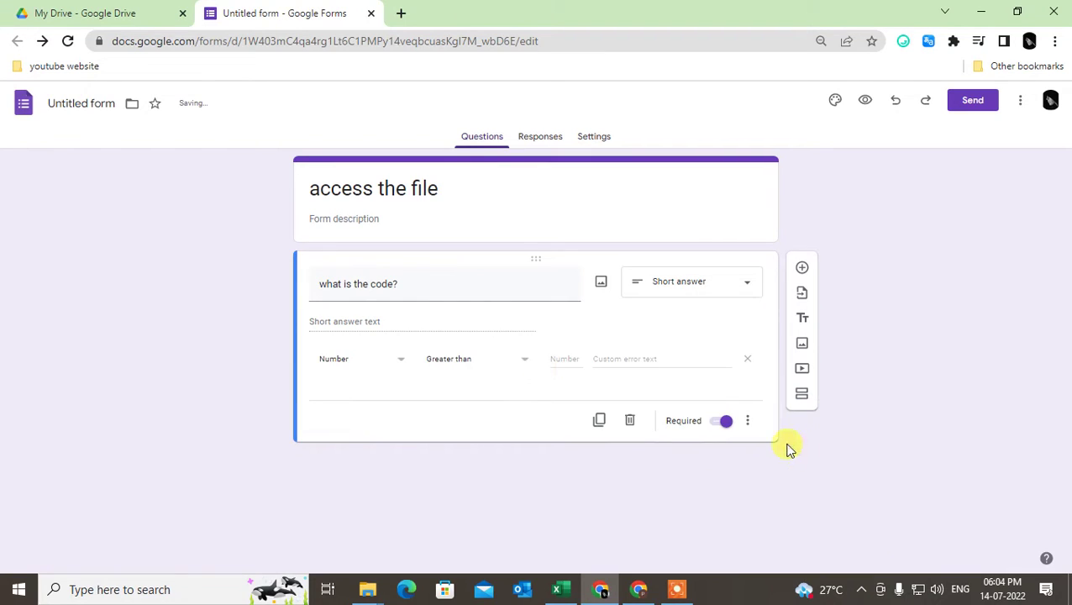
click(367, 361)
click(322, 396)
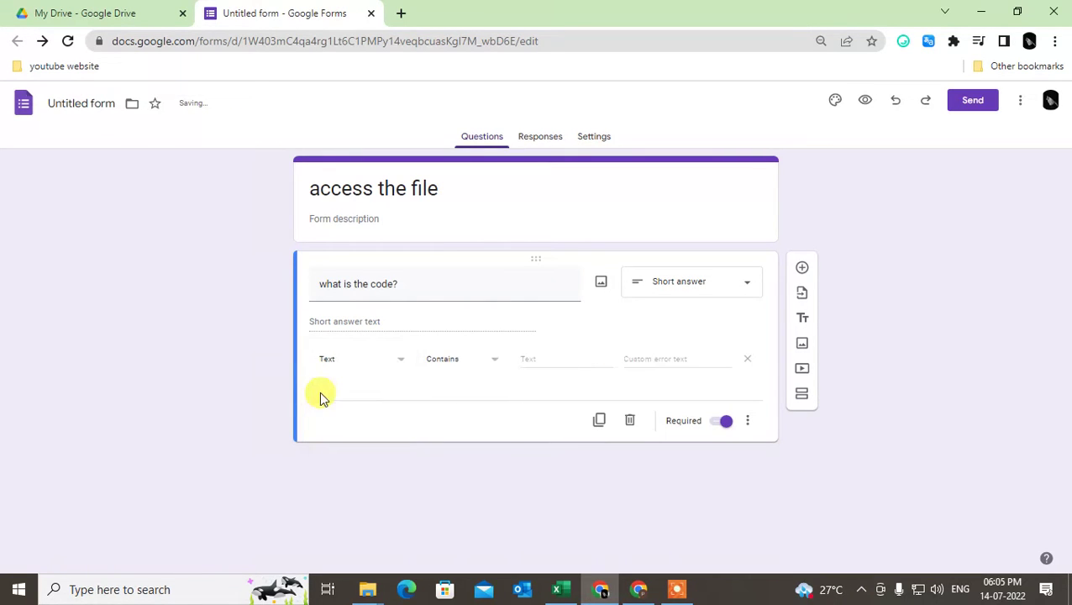
click(488, 363)
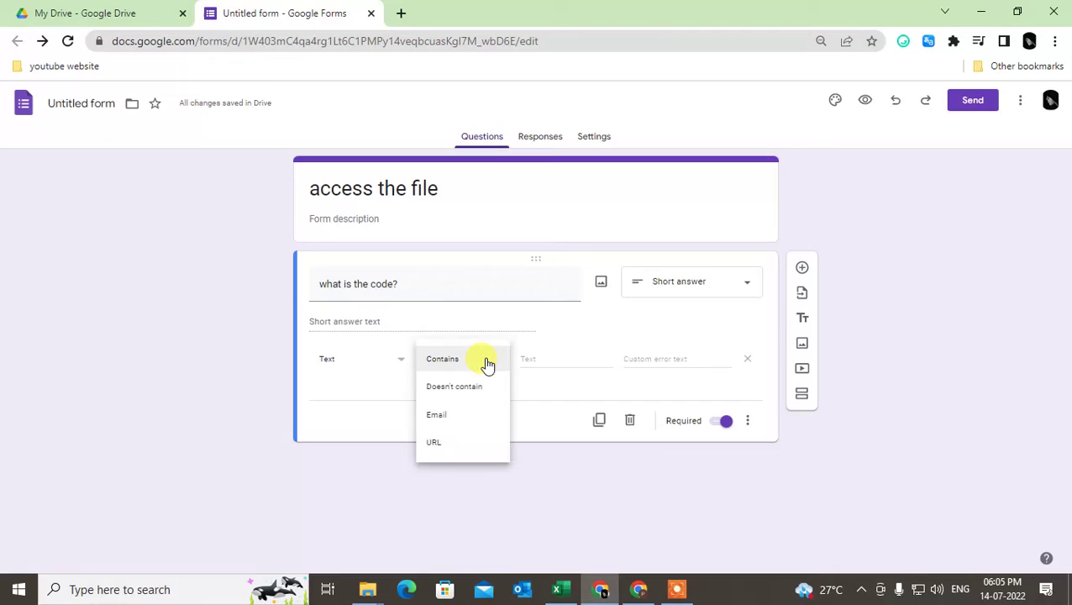
click(477, 363)
click(554, 362)
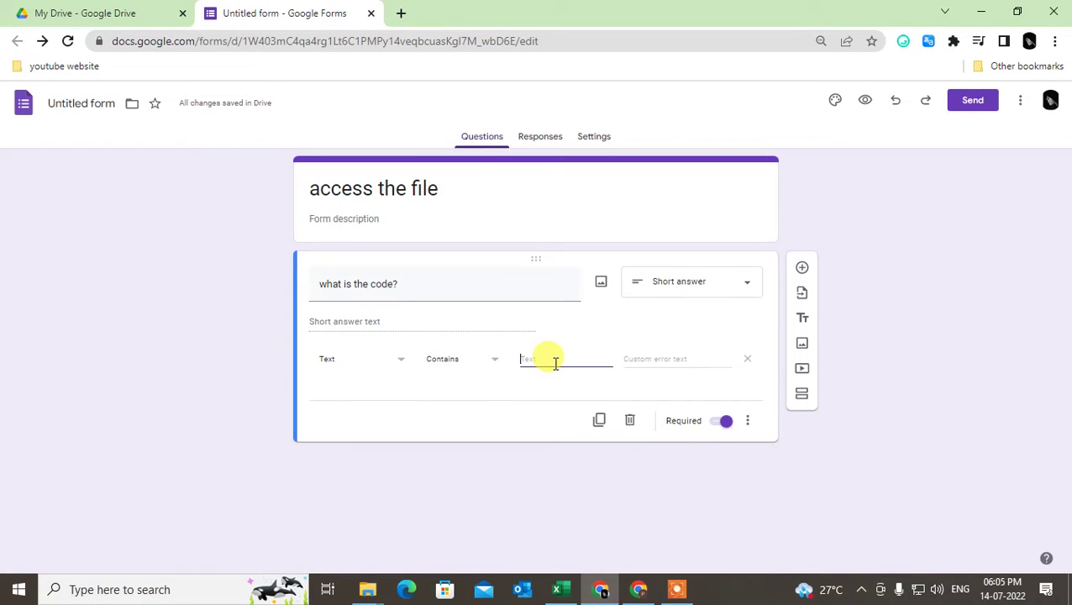
text(6)
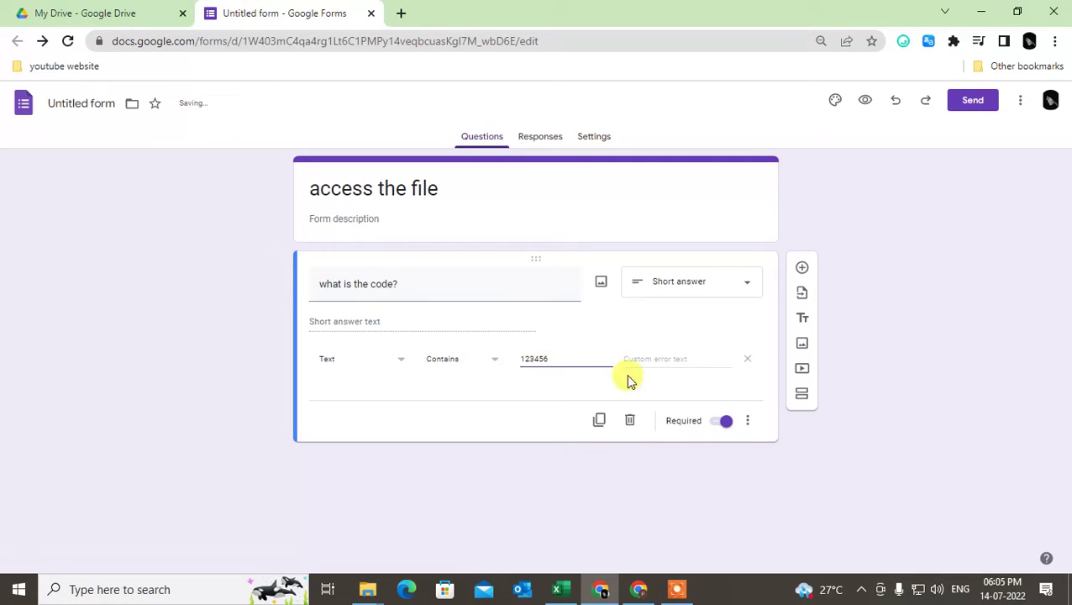
click(663, 359)
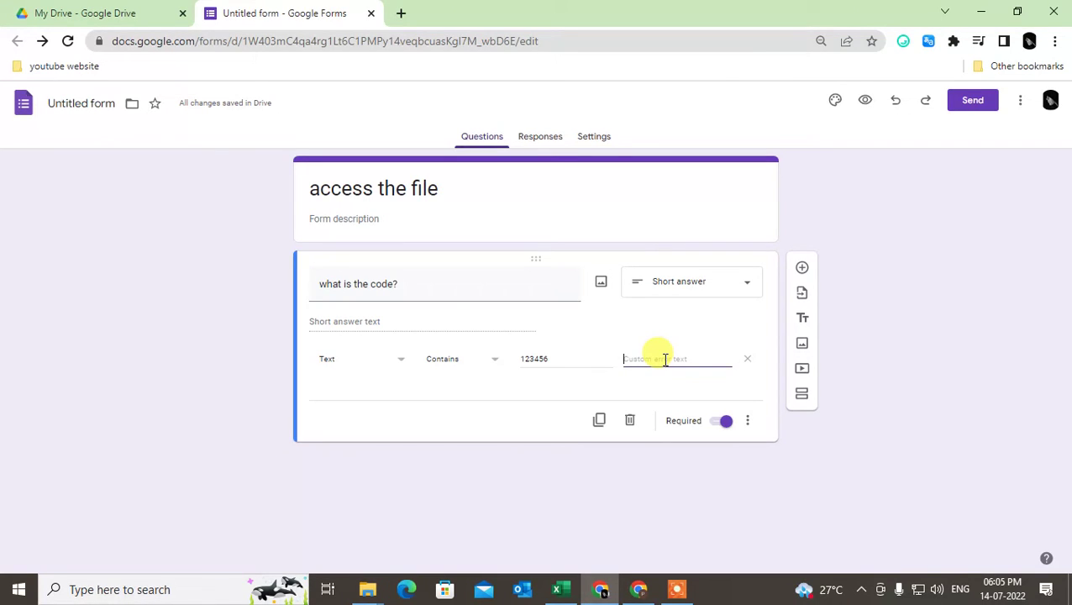
text(youenter)
text( wrong code)
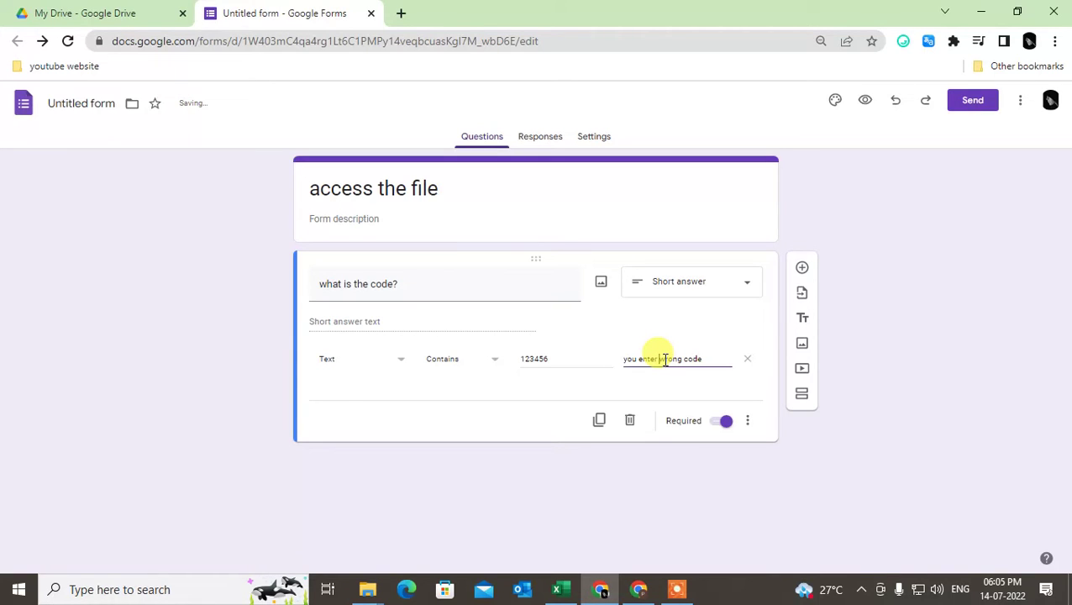
click(721, 467)
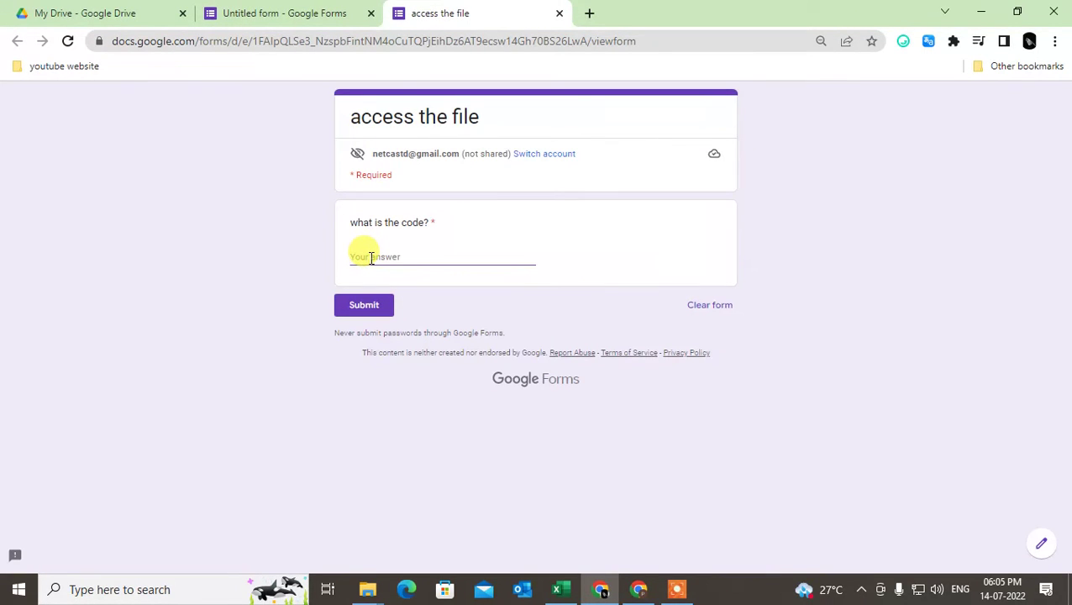
Enter the wrong code 654654654 in the preview to confirm the wrong-code error appears
text(654654654)
click(374, 304)
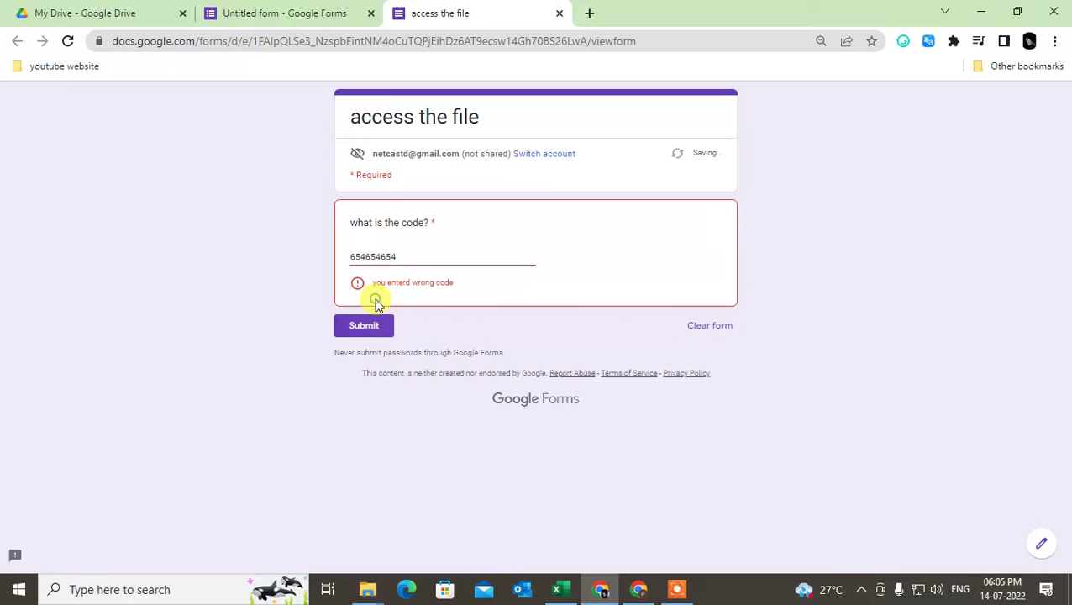
drag(376, 283, 460, 283)
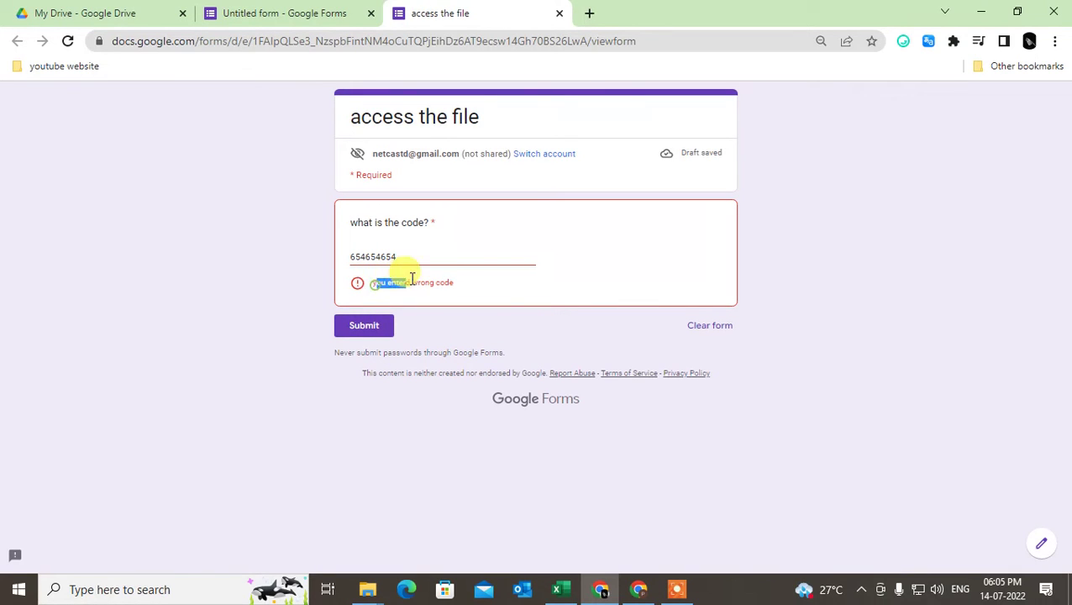
click(267, 10)
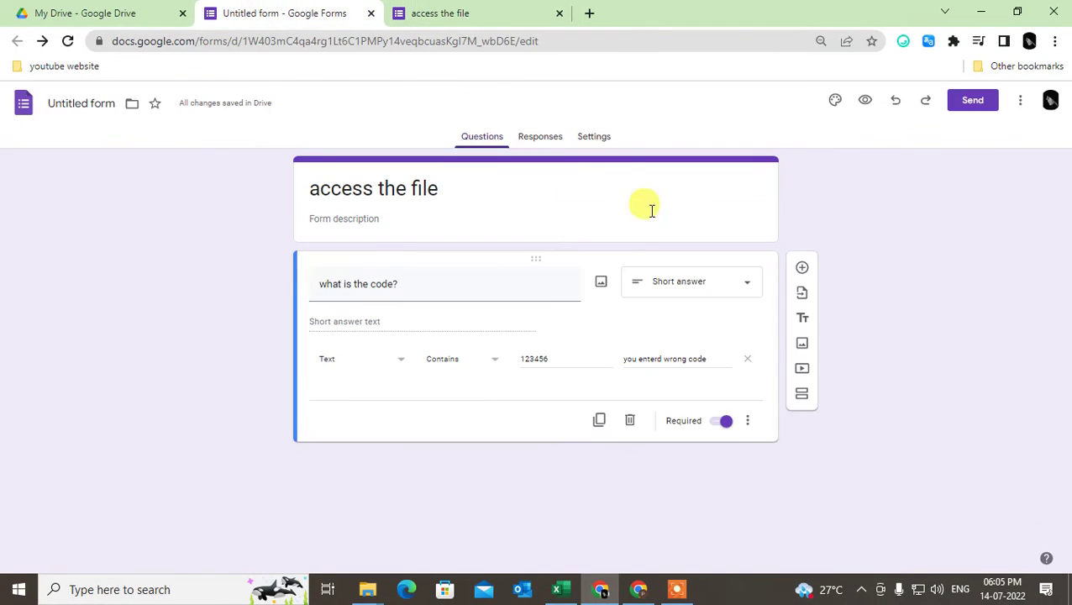
Open the form Settings and expand the form and question defaults
click(593, 137)
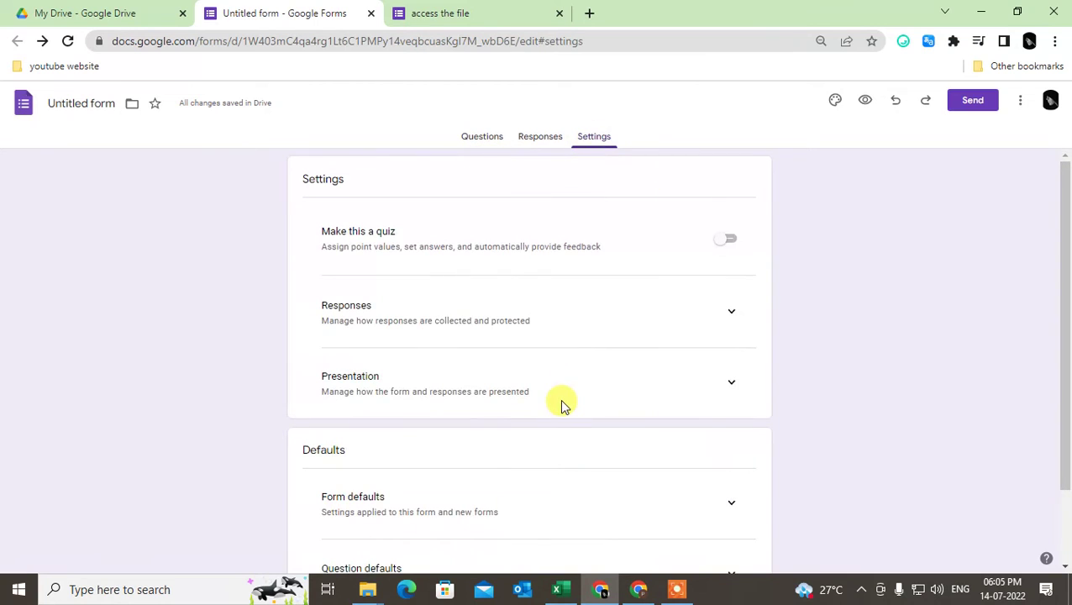
scroll(560, 402, down, 2)
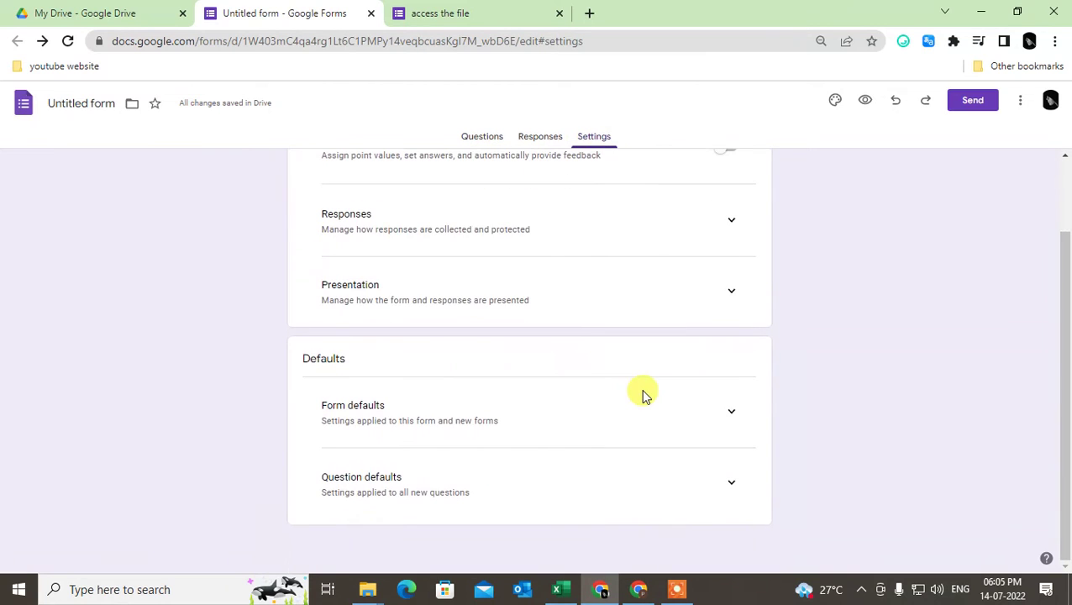
click(727, 412)
click(727, 514)
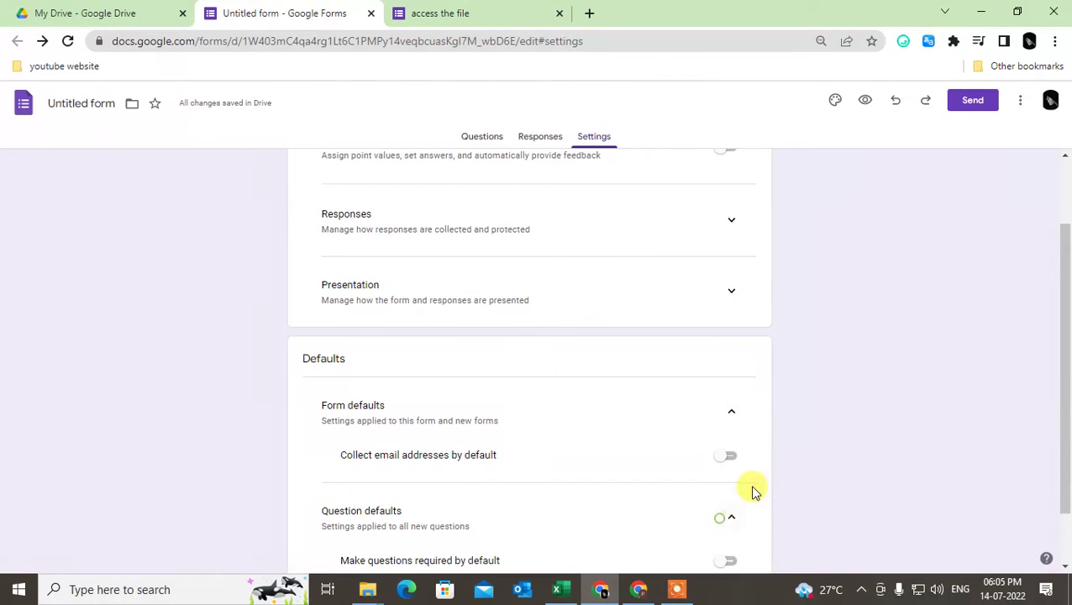
scroll(751, 490, down, 1)
scroll(672, 420, up, 1)
scroll(610, 397, up, 2)
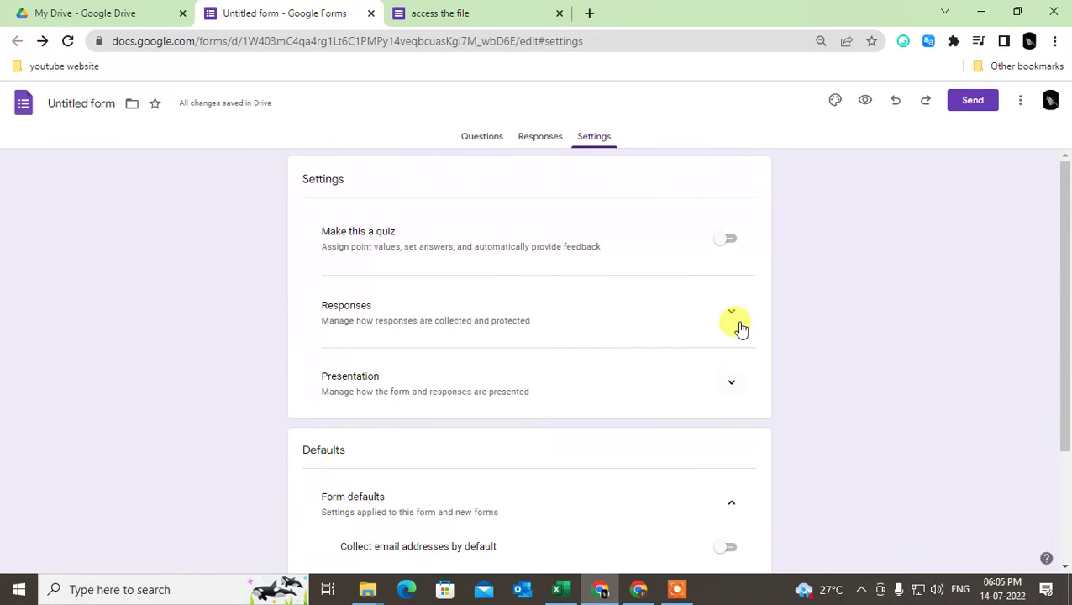
Expand the Responses and Presentation settings to reveal the confirmation message
click(730, 315)
scroll(697, 395, down, 2)
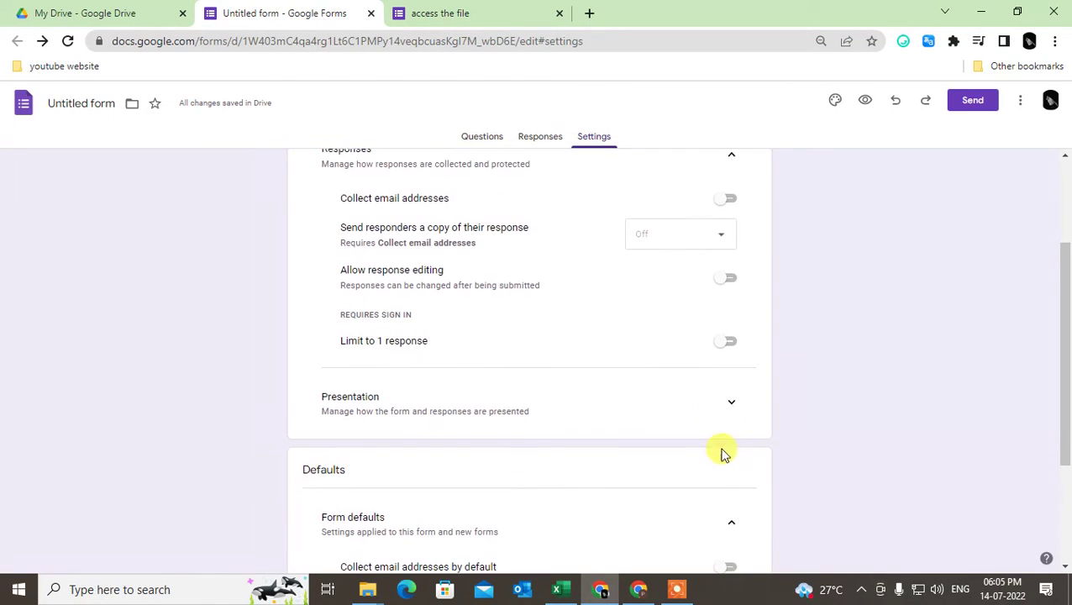
click(730, 401)
scroll(753, 389, down, 3)
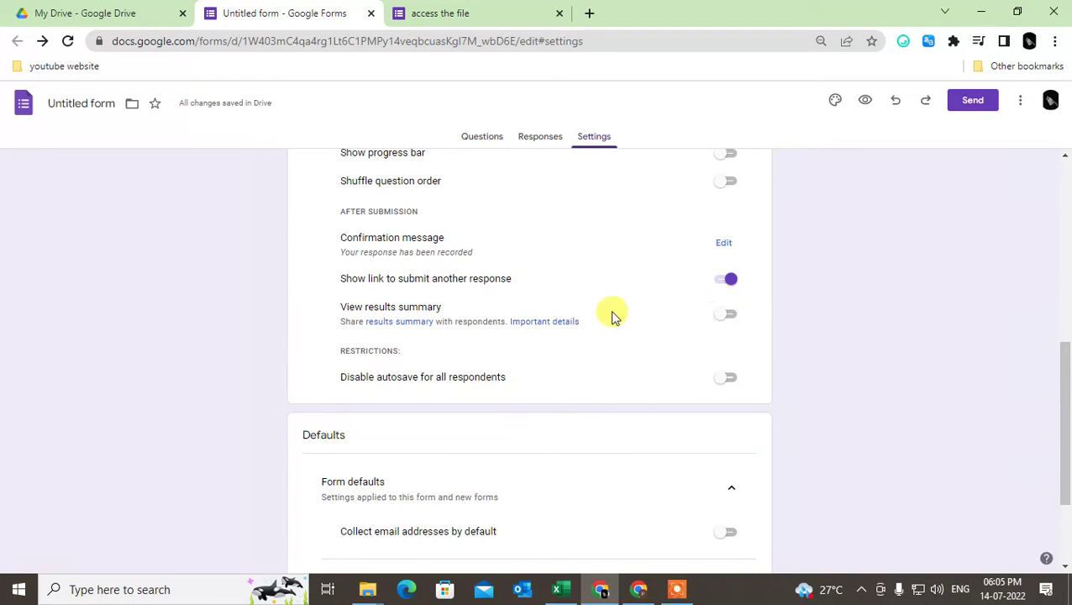
scroll(610, 316, up, 2)
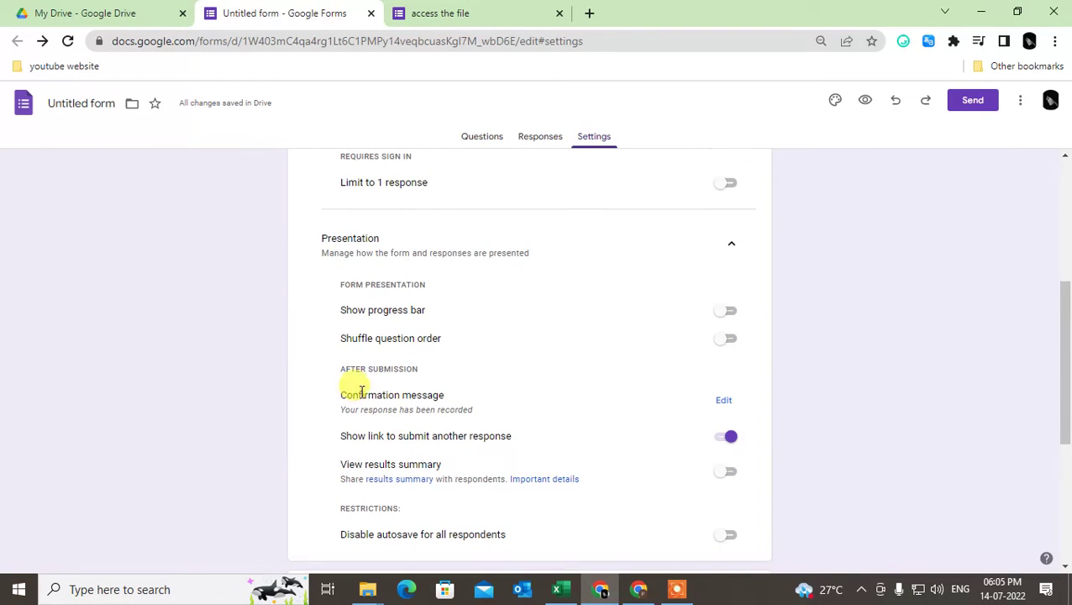
scroll(351, 388, up, 1)
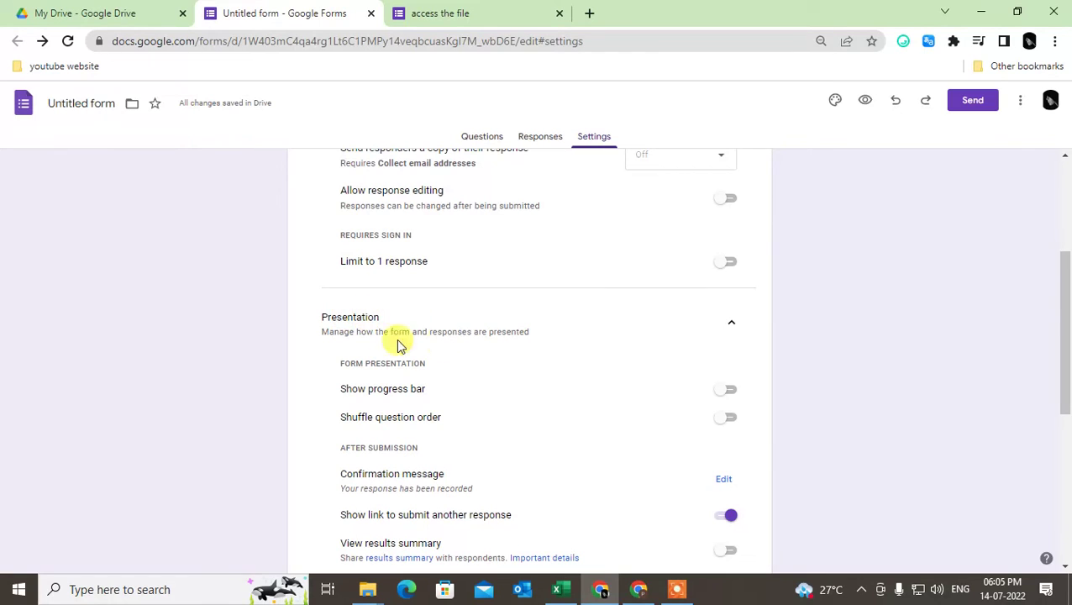
scroll(517, 405, down, 2)
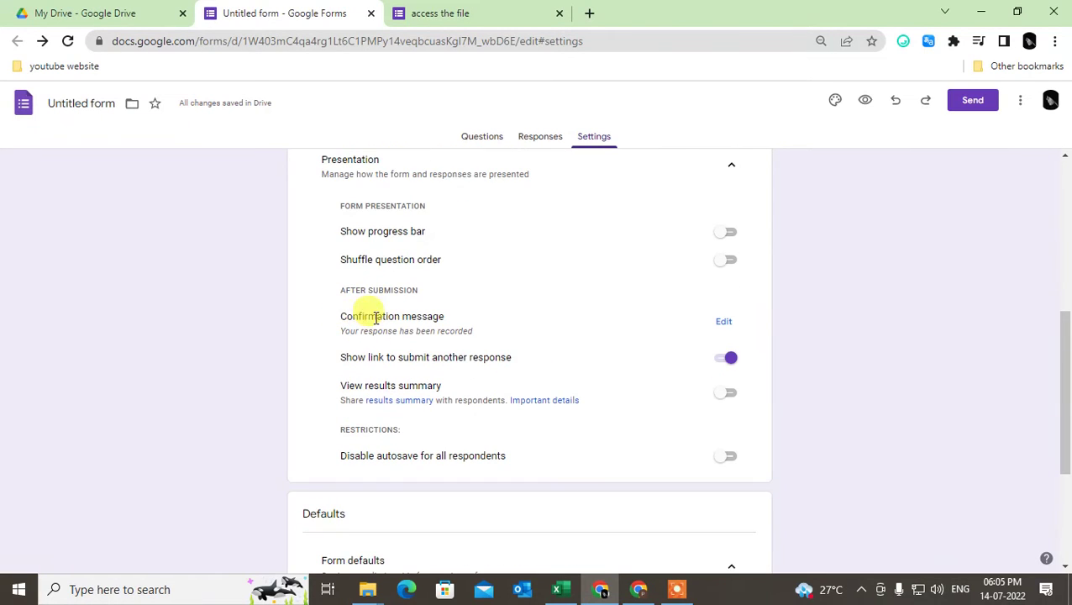
Write the confirmation message 'find the attachment link', correcting the misspelled 'attachment'
click(723, 326)
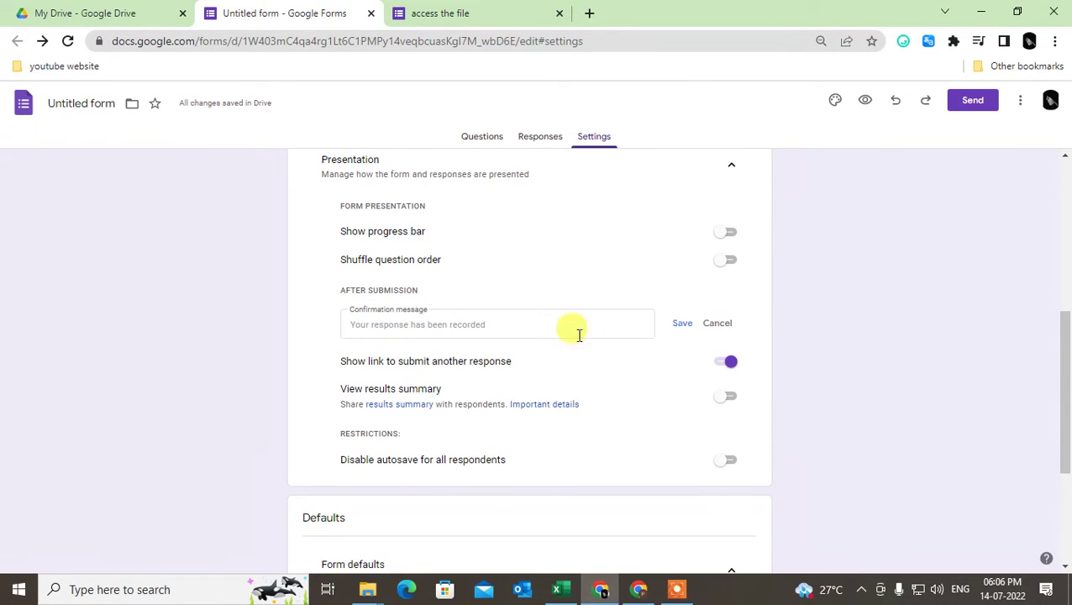
click(515, 321)
text(find the attachement link)
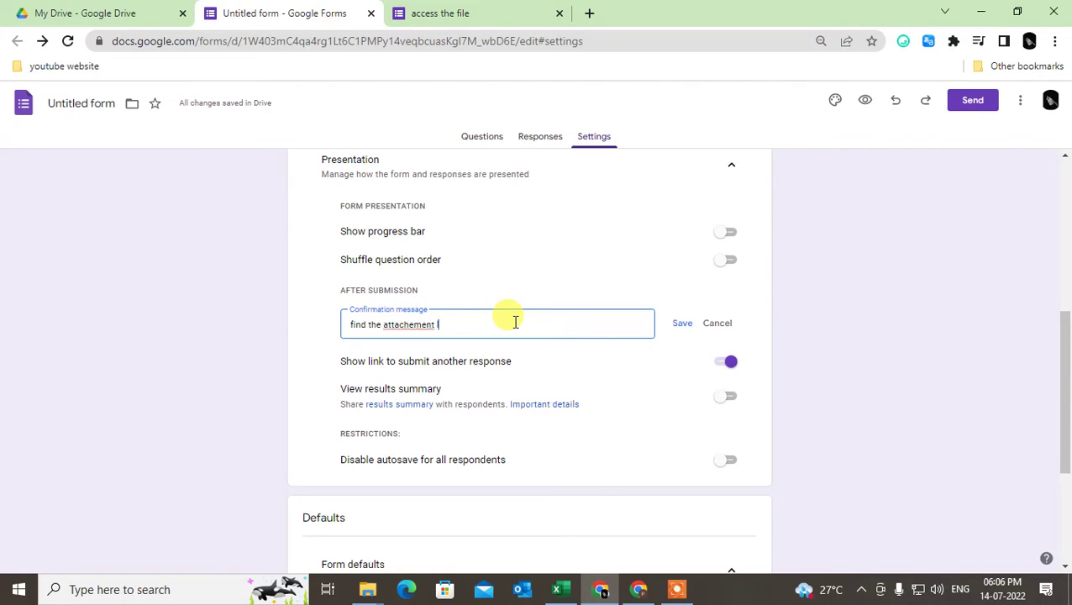
right_click(391, 324)
click(438, 338)
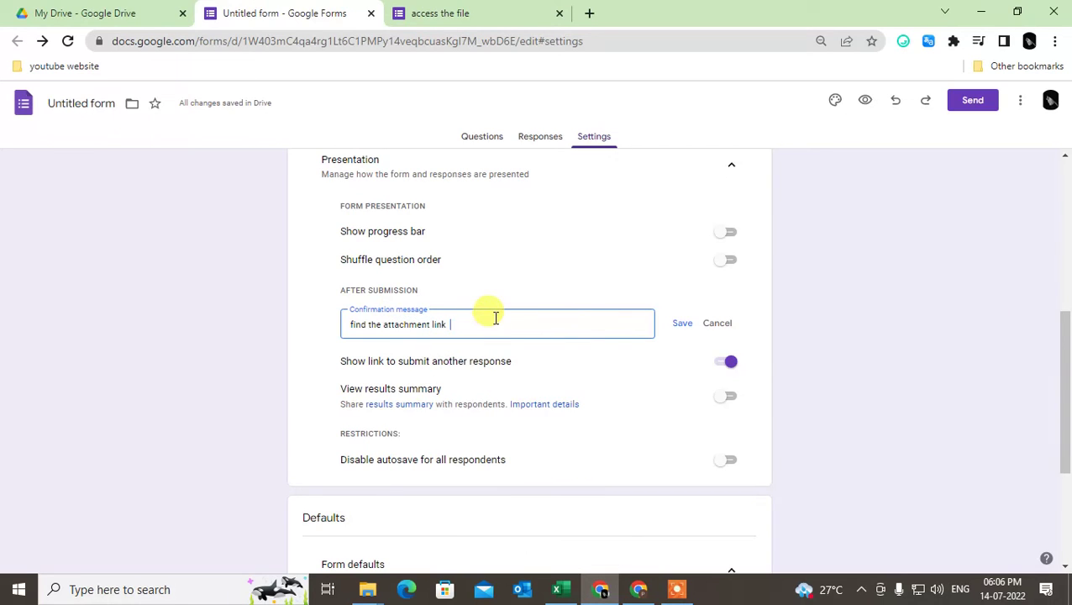
click(72, 10)
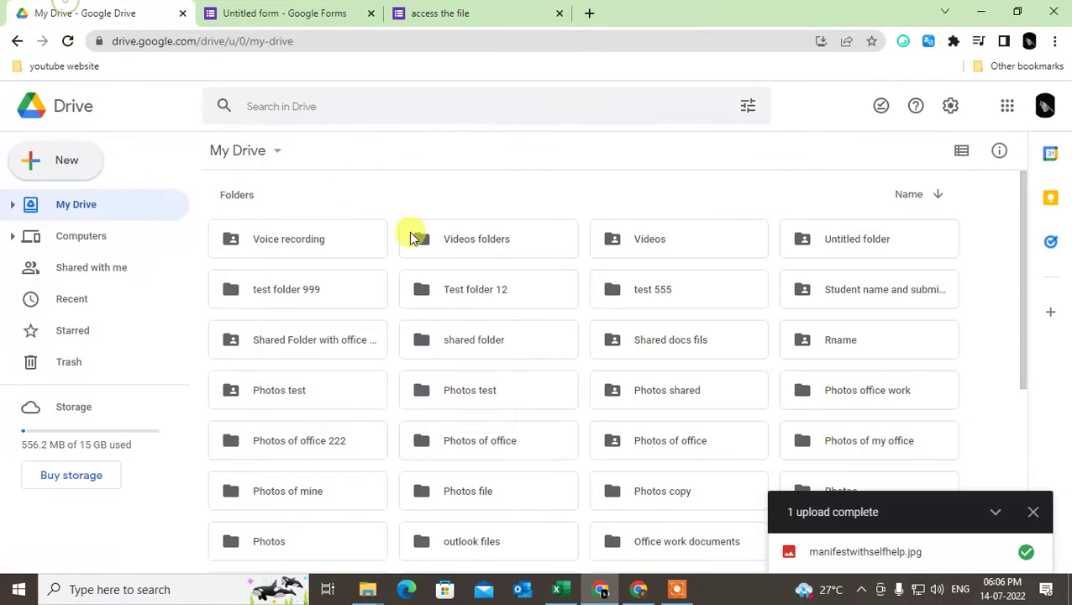
Preview and close manifestwithselfhelp.jpg, then reload and scroll the Drive file list
click(842, 556)
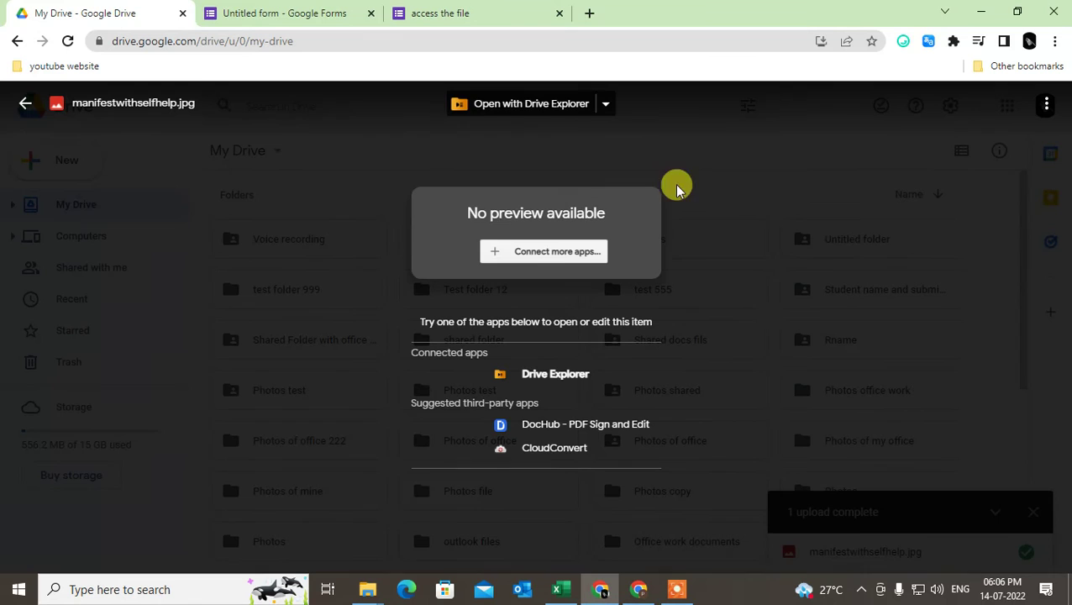
click(25, 105)
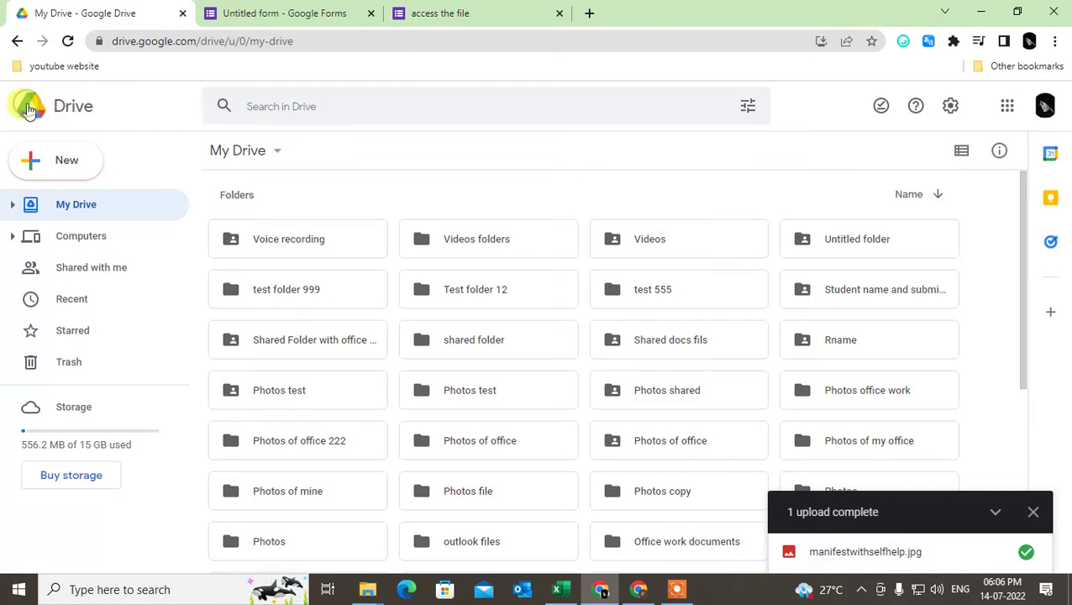
click(70, 42)
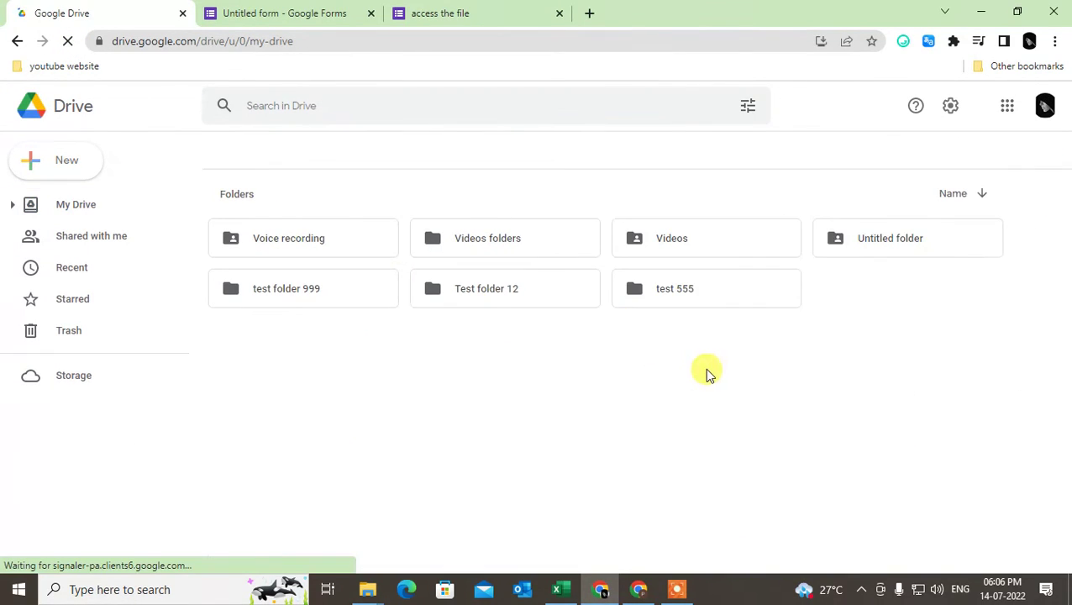
scroll(495, 304, down, 3)
scroll(515, 302, down, 3)
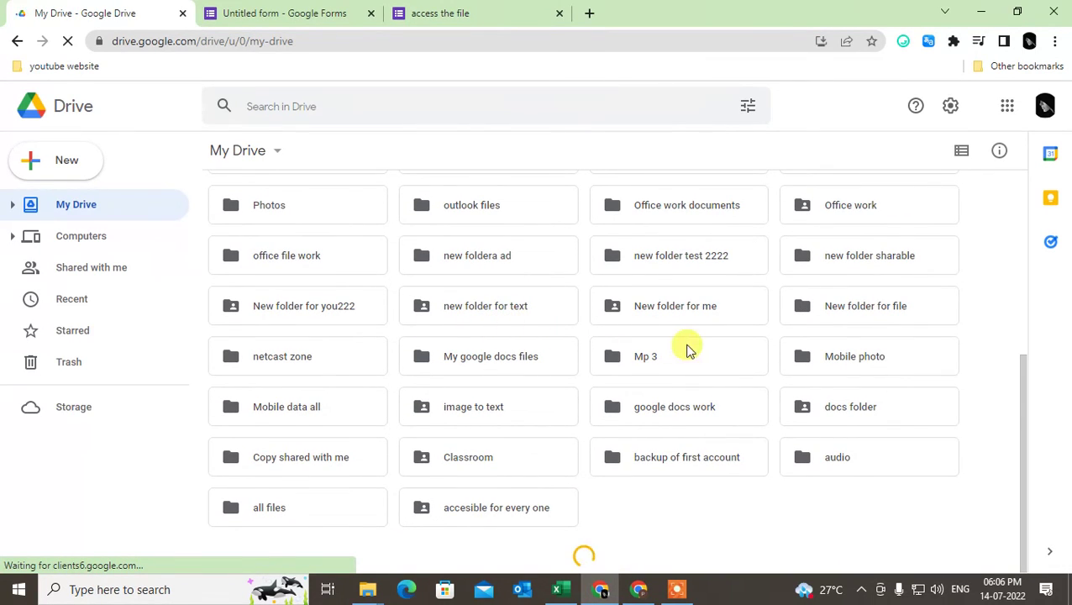
scroll(756, 370, down, 2)
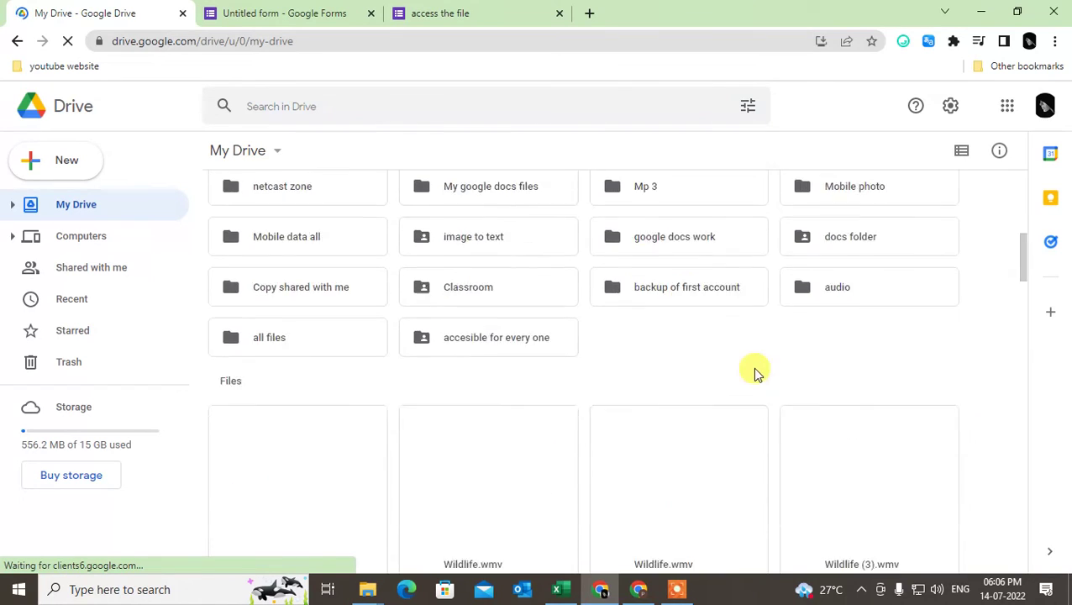
scroll(656, 366, down, 5)
scroll(656, 367, up, 4)
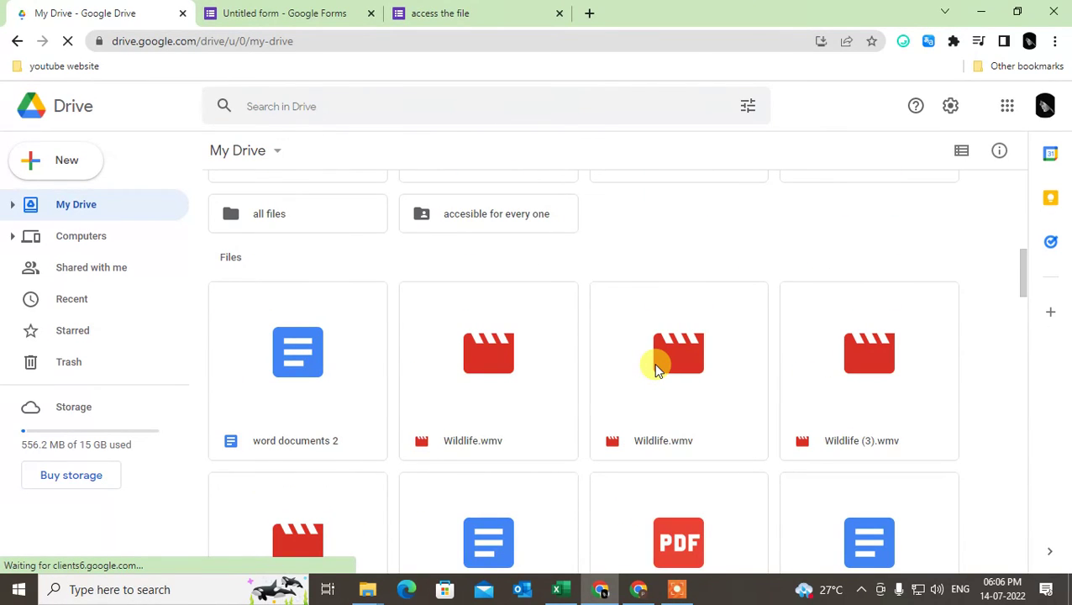
scroll(657, 368, up, 7)
scroll(639, 378, down, 4)
scroll(605, 388, down, 2)
scroll(603, 387, down, 3)
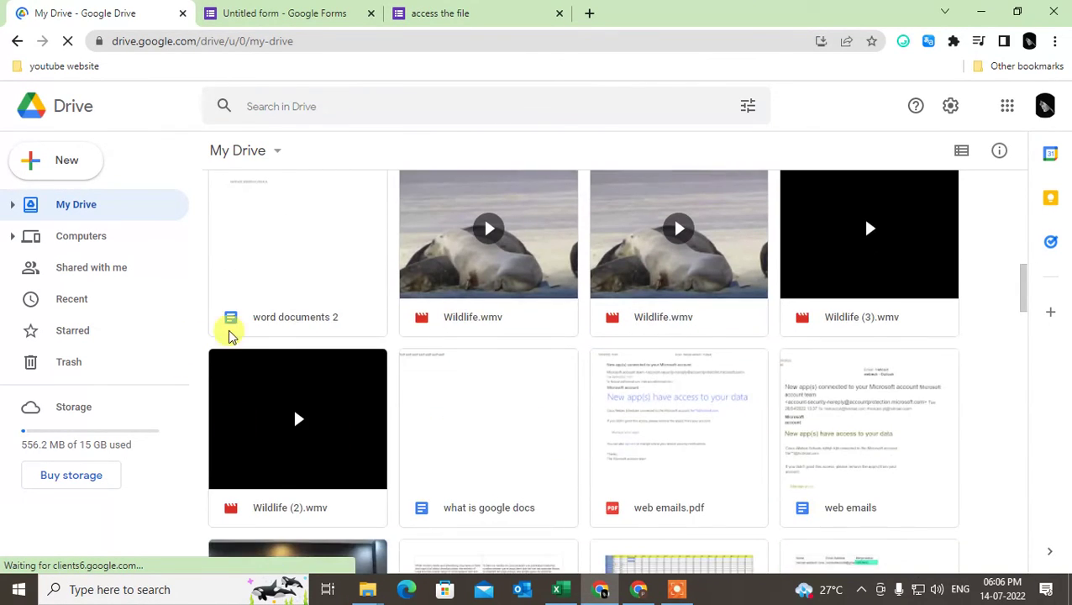
scroll(229, 335, down, 1)
scroll(293, 311, up, 1)
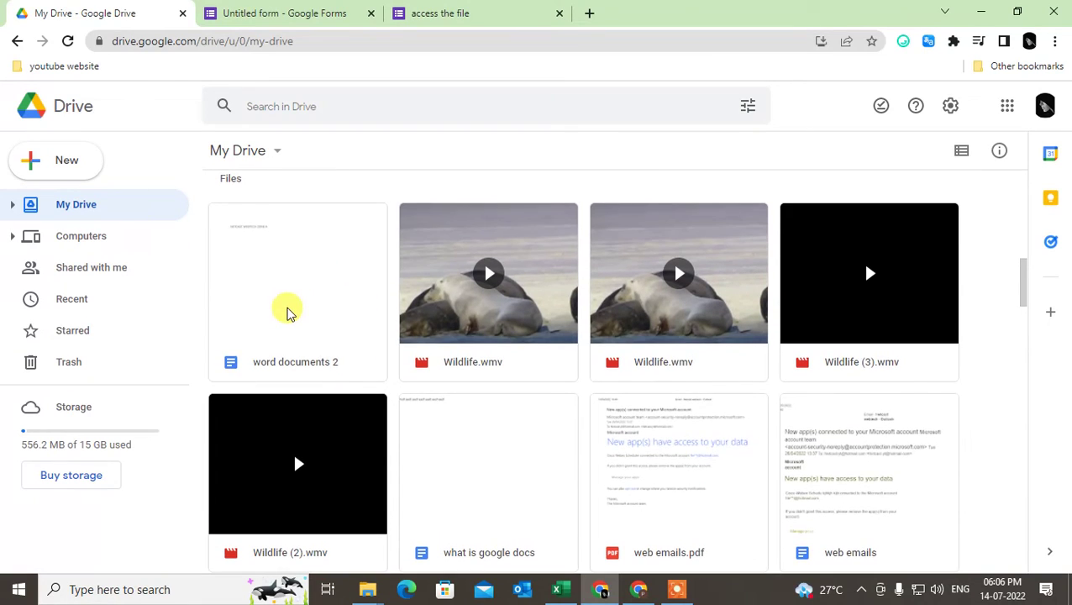
Share 'word documents 2' as Viewer with anyone with the link and copy the link
click(287, 311)
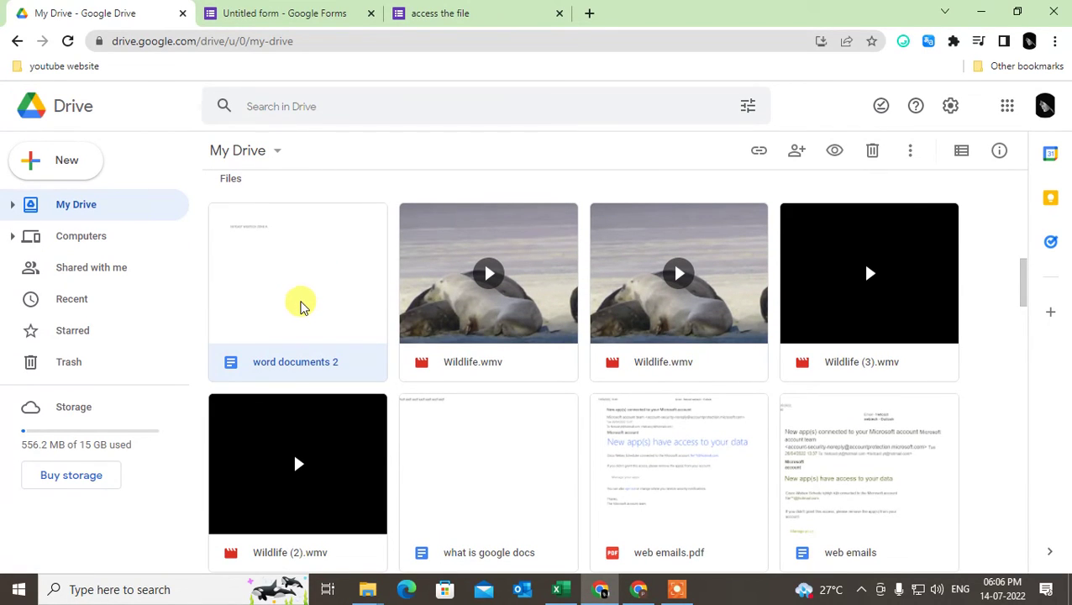
click(759, 157)
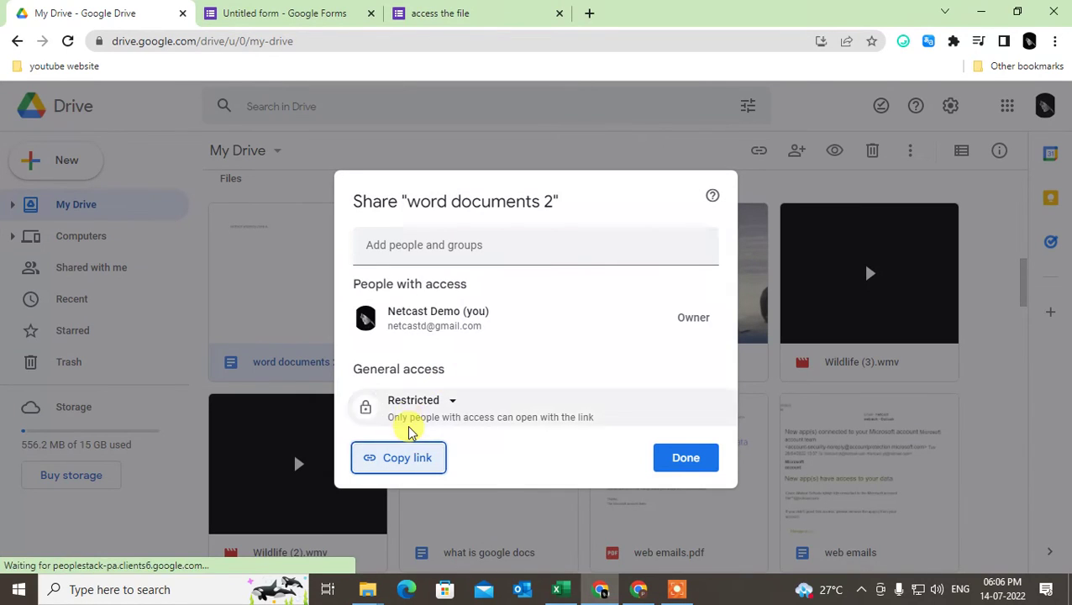
click(443, 401)
click(492, 475)
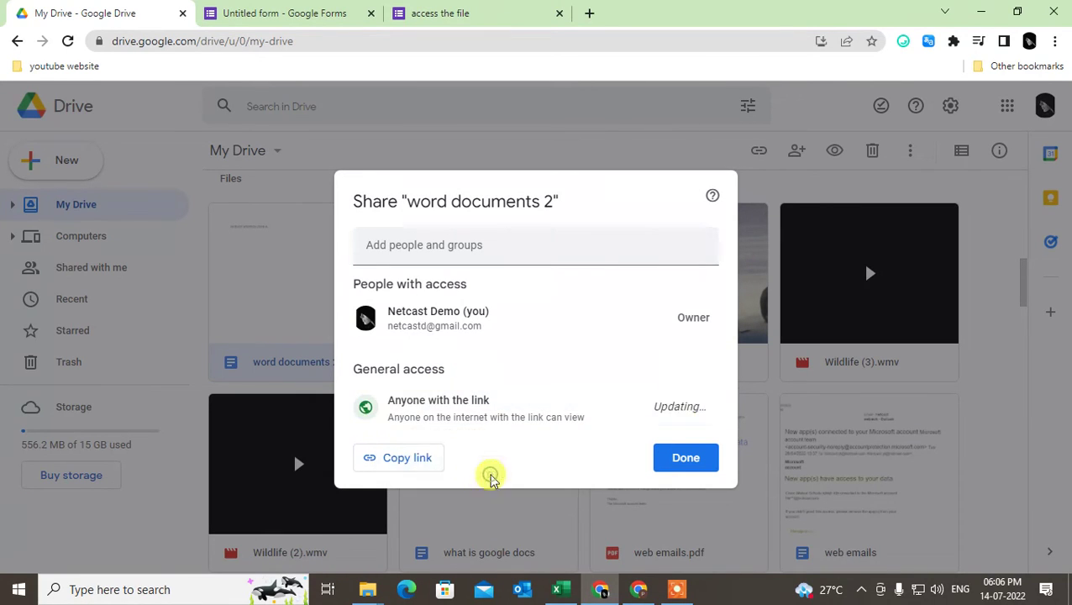
click(704, 412)
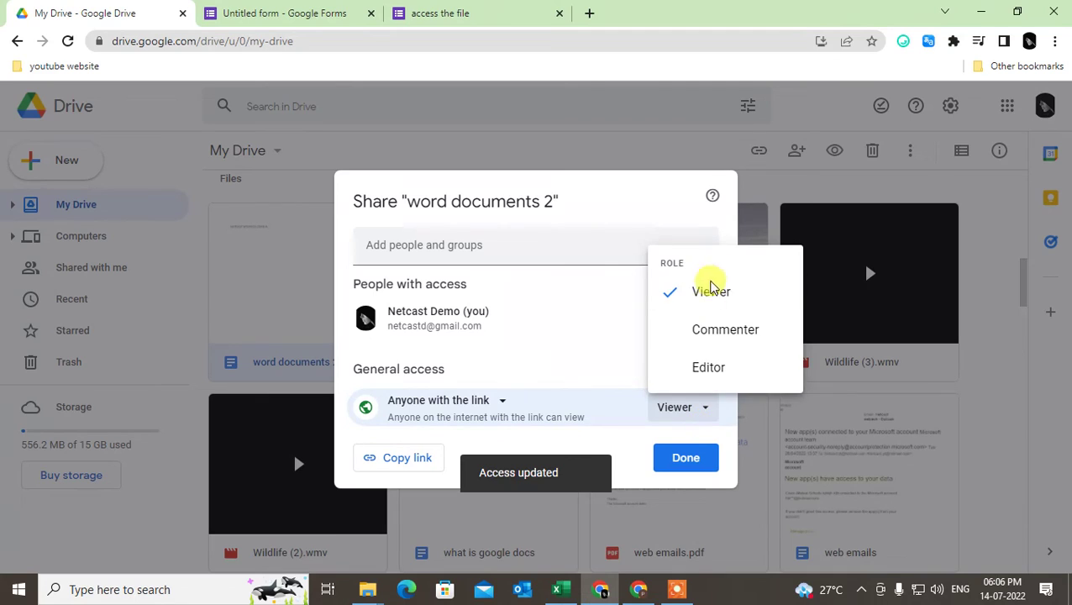
click(711, 292)
click(412, 451)
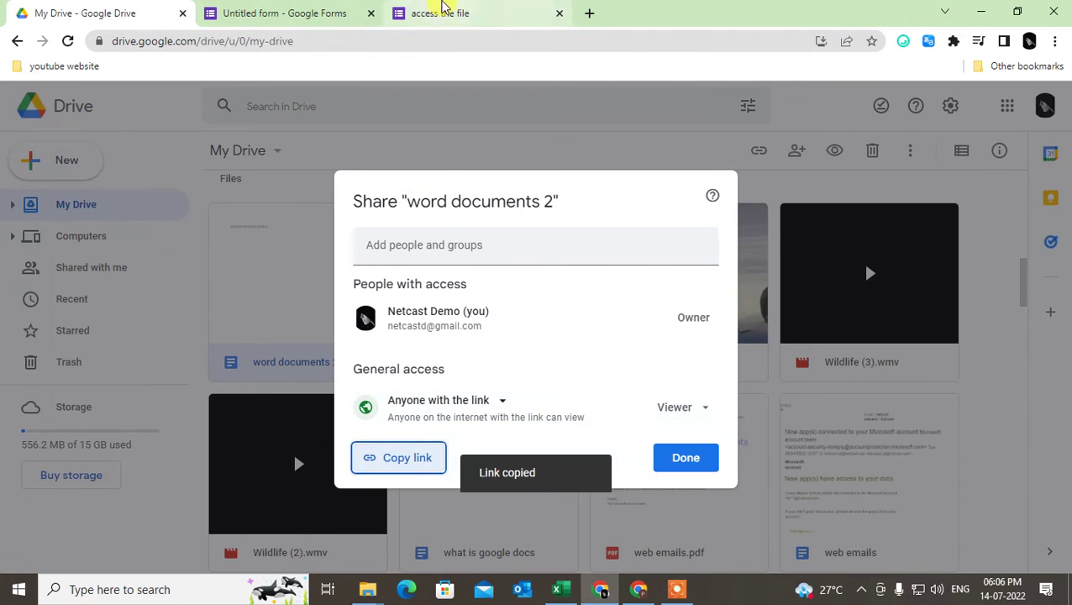
click(443, 10)
Paste the copied document link after 'find the attachment link' and save the message
click(310, 11)
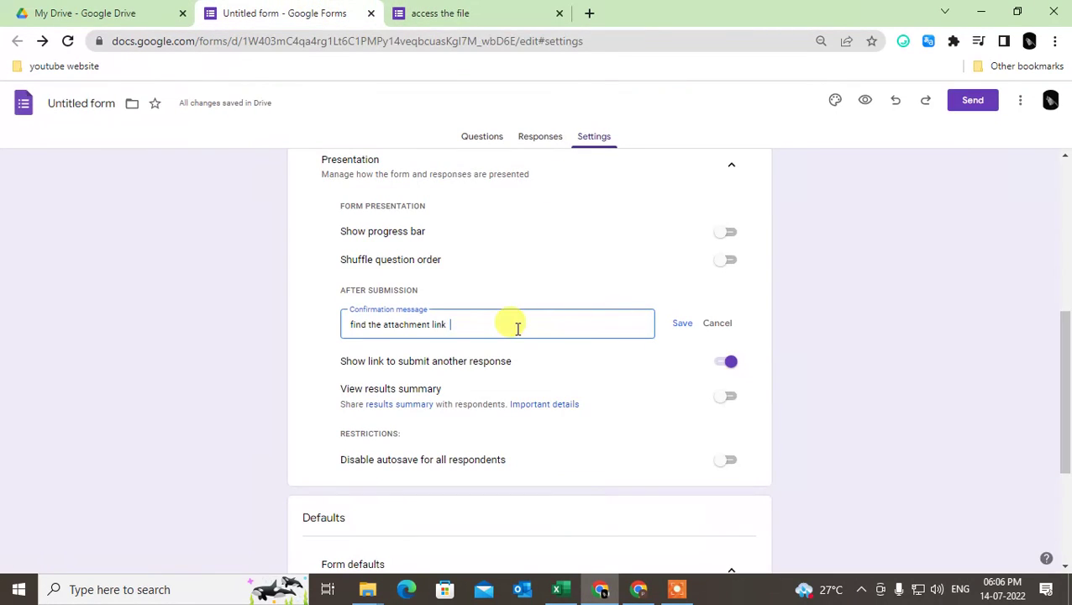
key(ctrl+v)
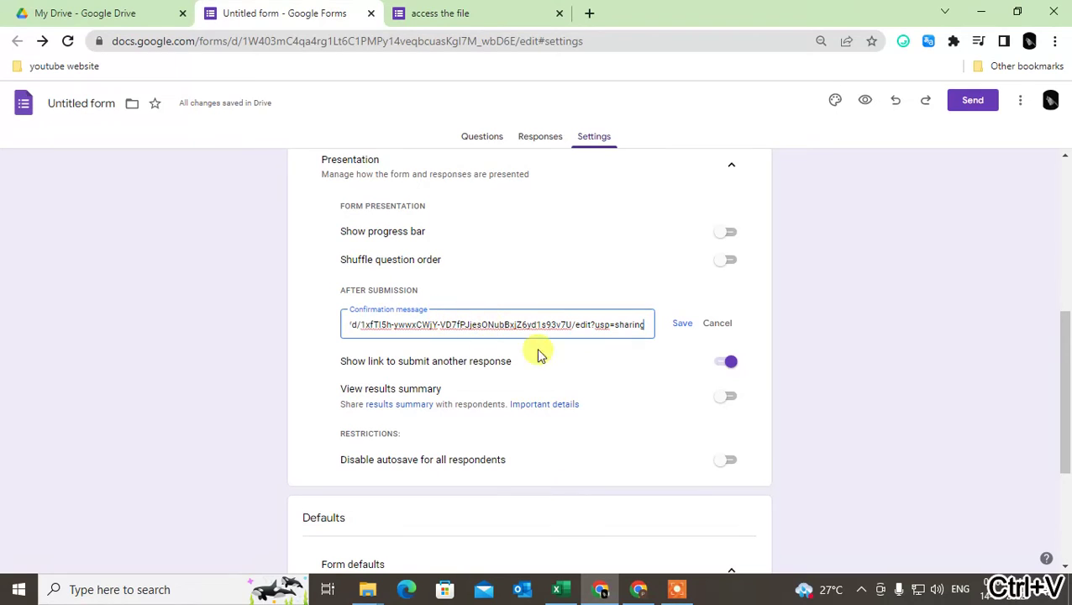
click(683, 325)
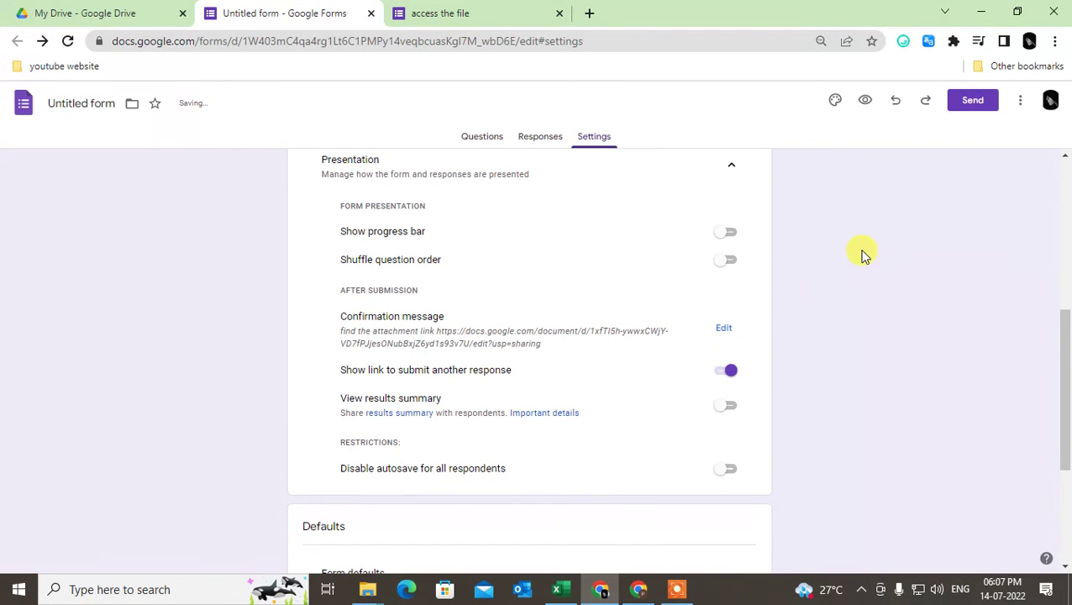
click(412, 10)
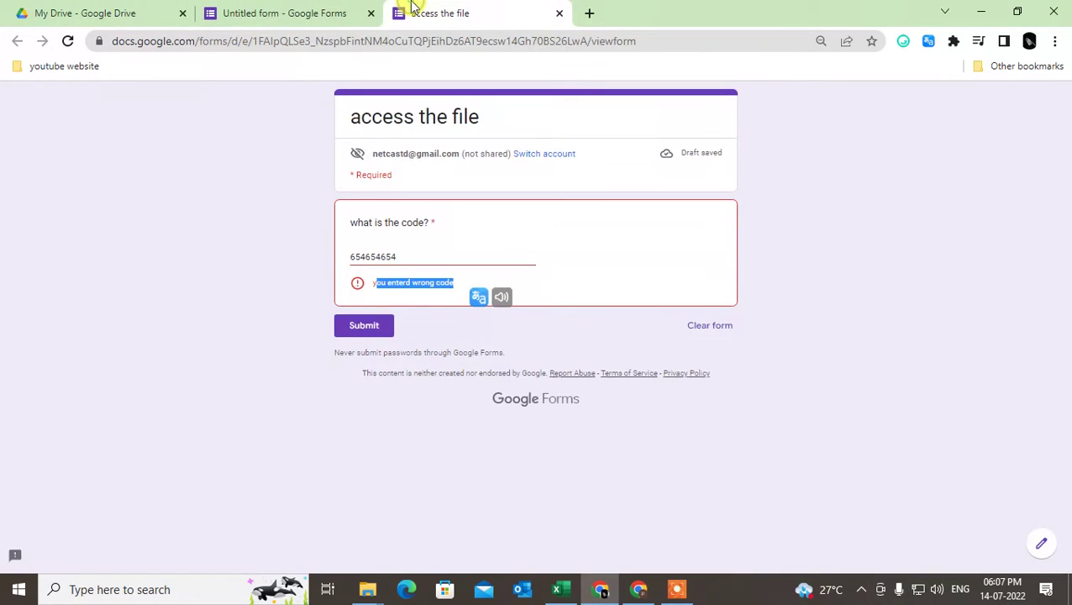
click(295, 12)
click(480, 136)
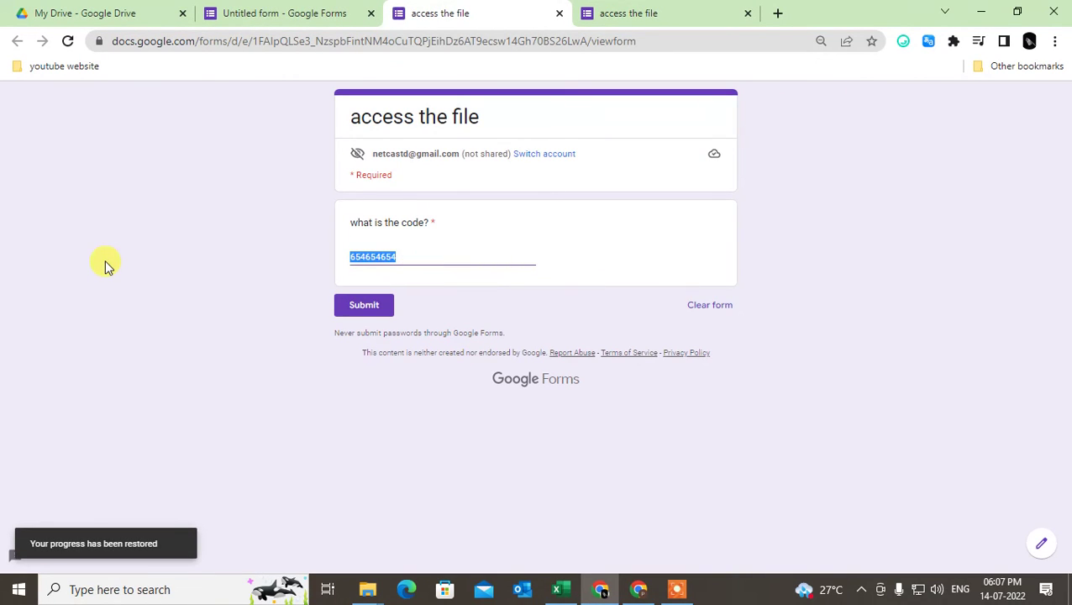
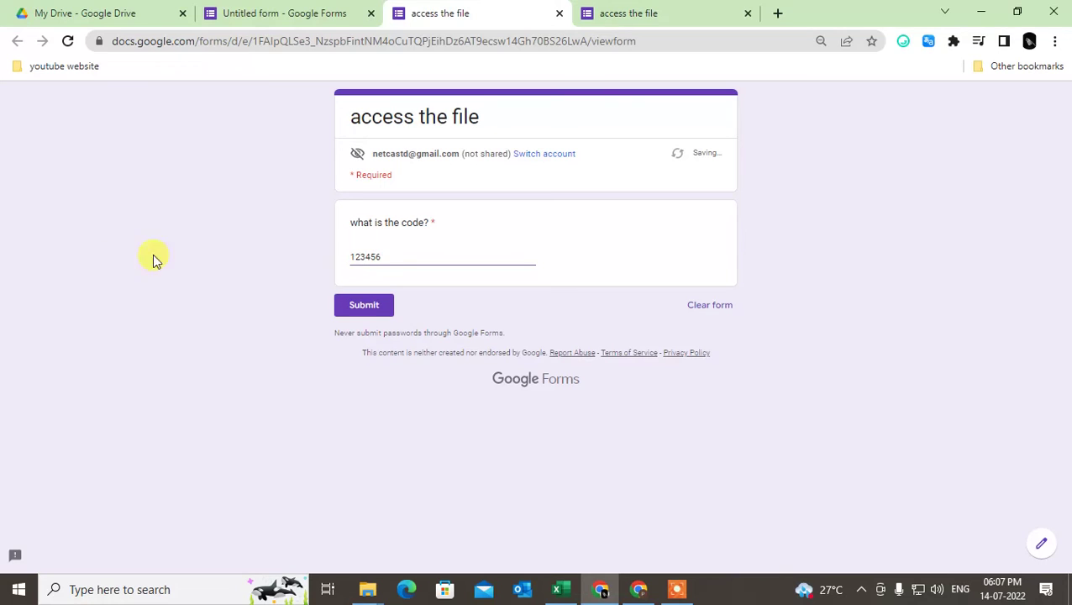
click(369, 312)
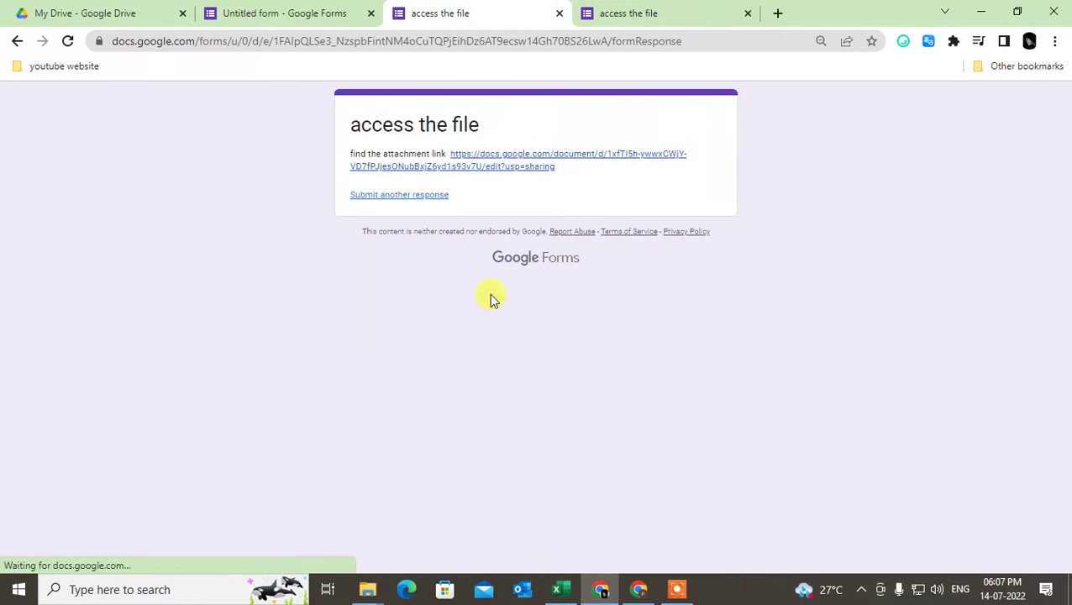
drag(348, 122, 468, 126)
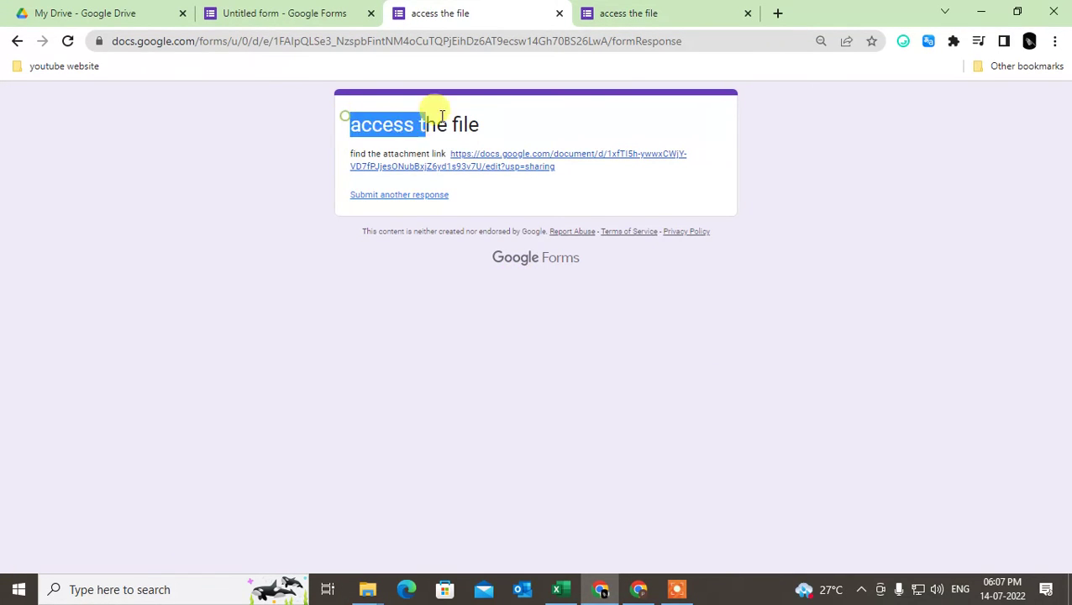
click(493, 162)
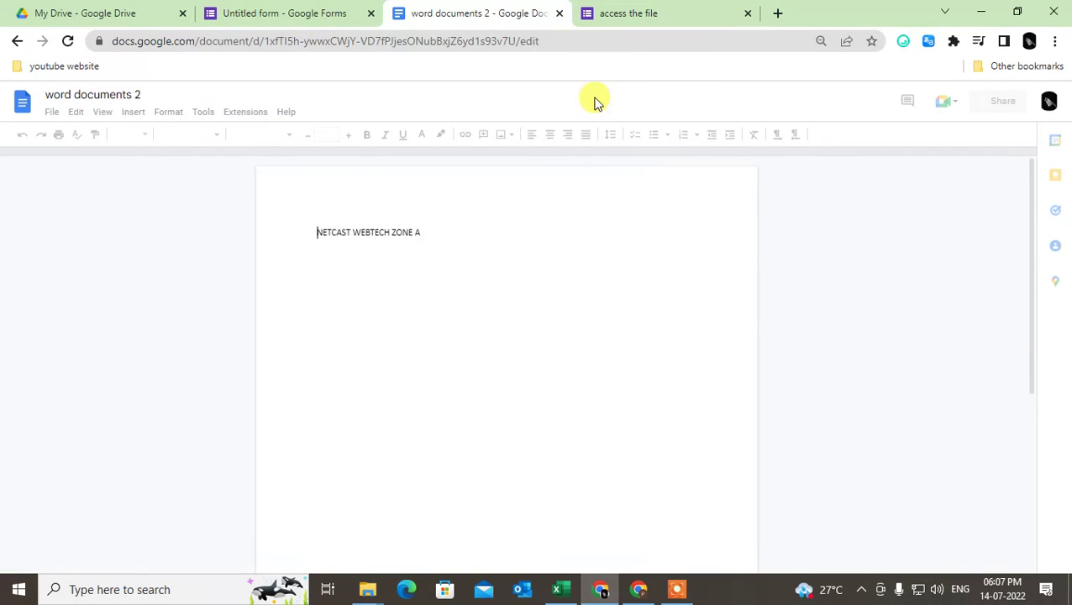
Review the form's Responses and Settings tabs, then return to the Questions editor
click(225, 13)
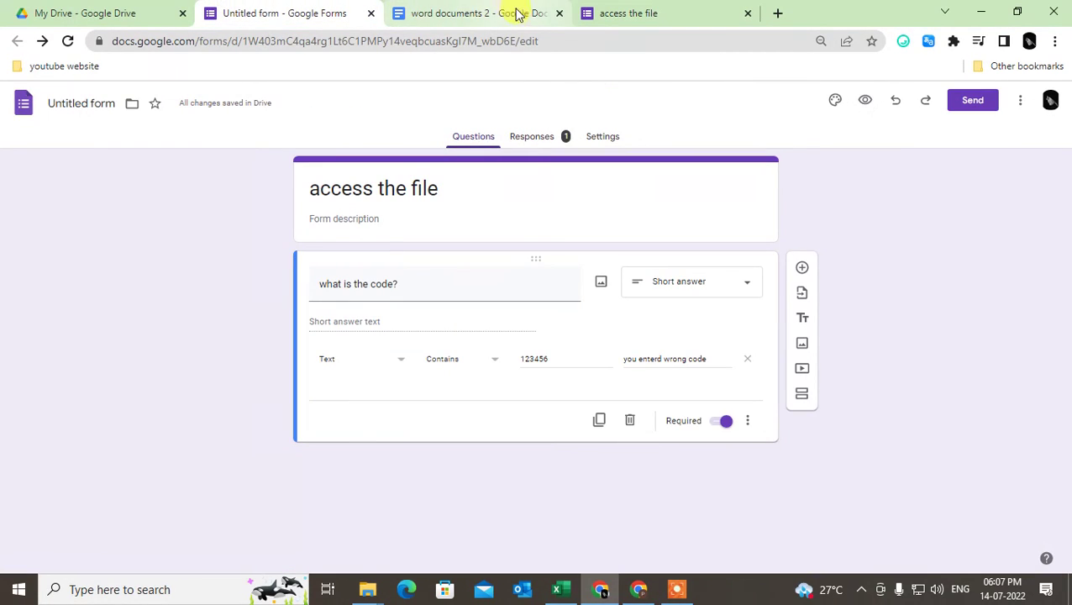
click(532, 137)
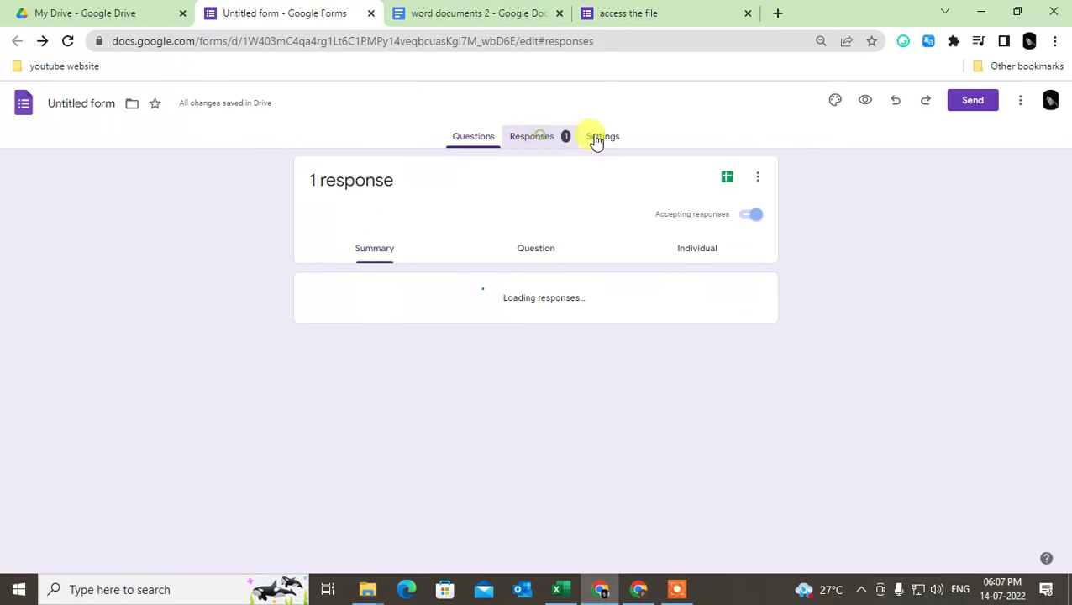
click(603, 138)
scroll(626, 386, down, 3)
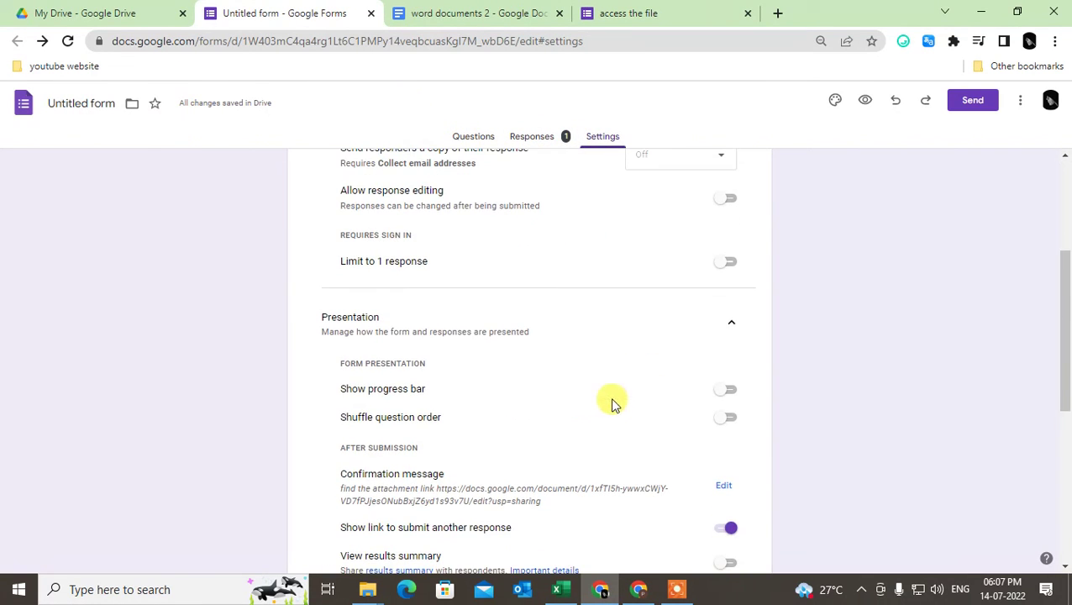
scroll(538, 353, up, 3)
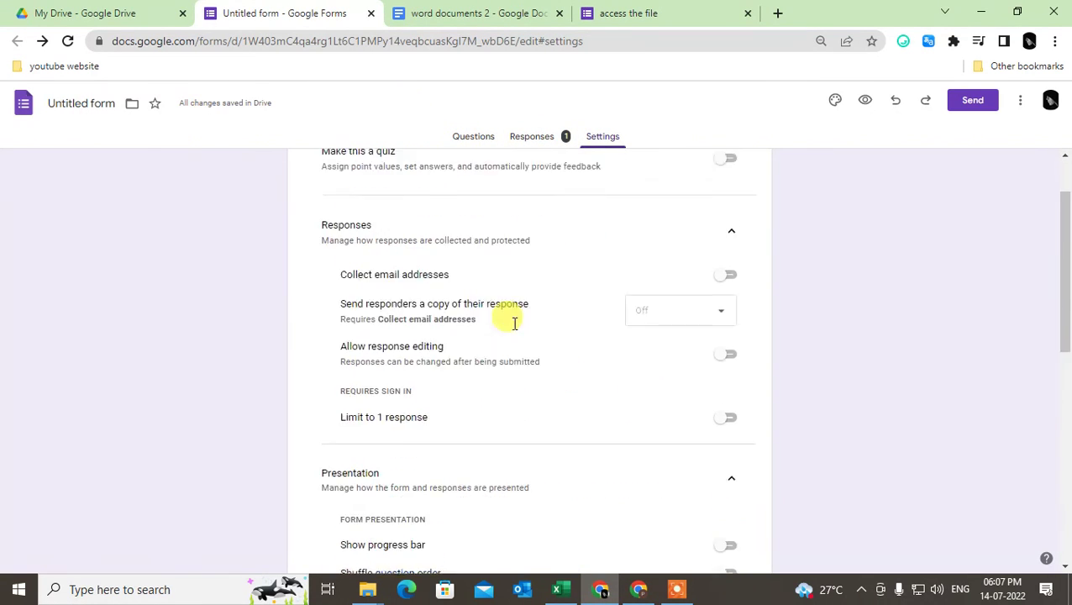
click(486, 141)
Copy the shortened form link forms.gle/Zy8KjDA7b1uCtePVA from the Send options
click(970, 102)
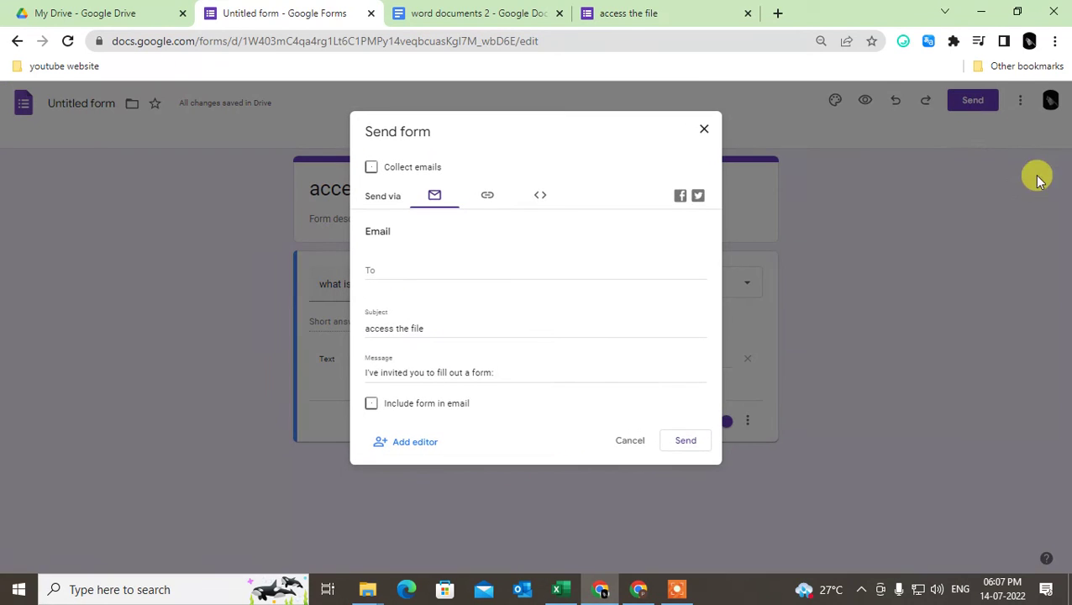
click(475, 198)
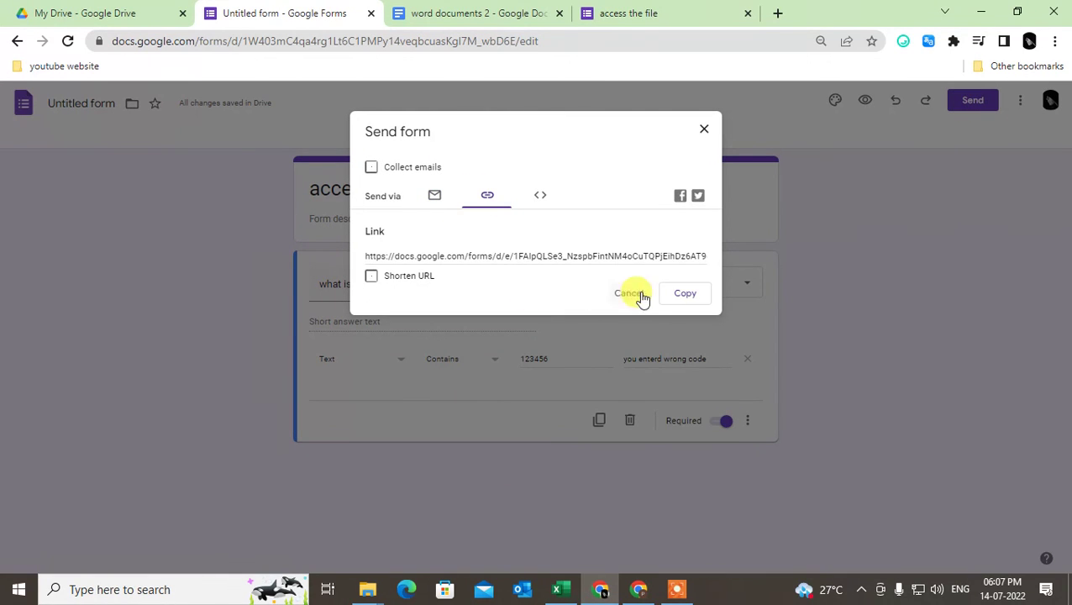
click(378, 279)
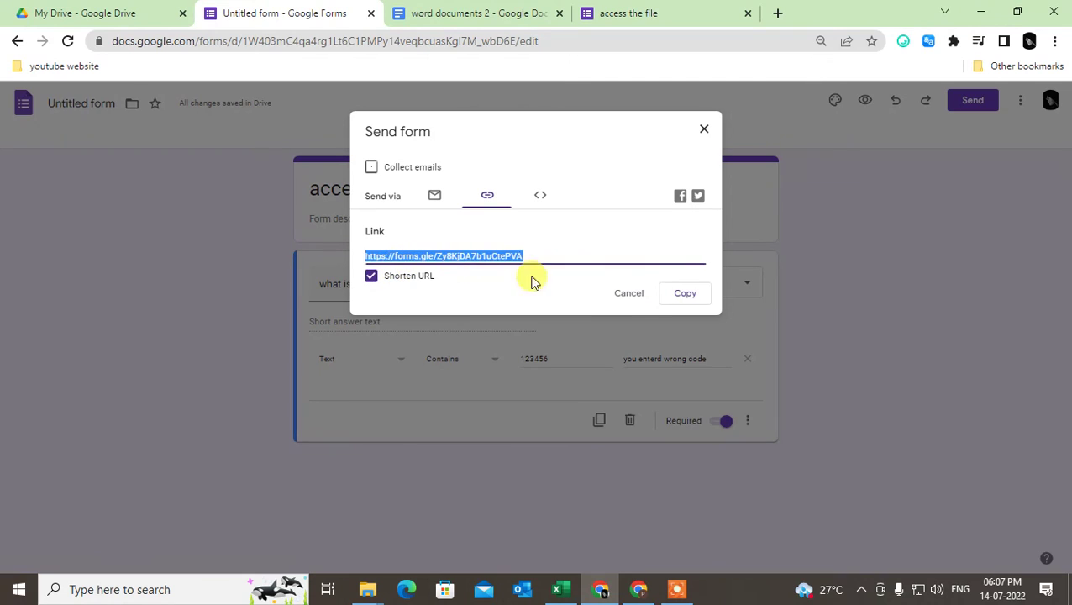
click(672, 298)
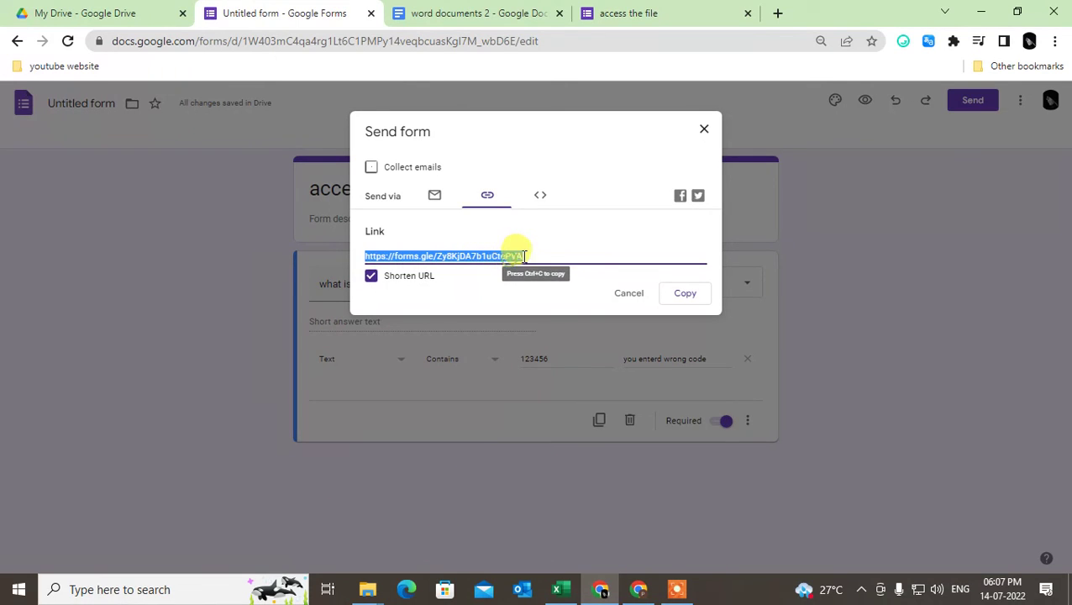
Load the form from the short link in a new tab, submit an answer, and go back
click(777, 13)
key(ctrl+v)
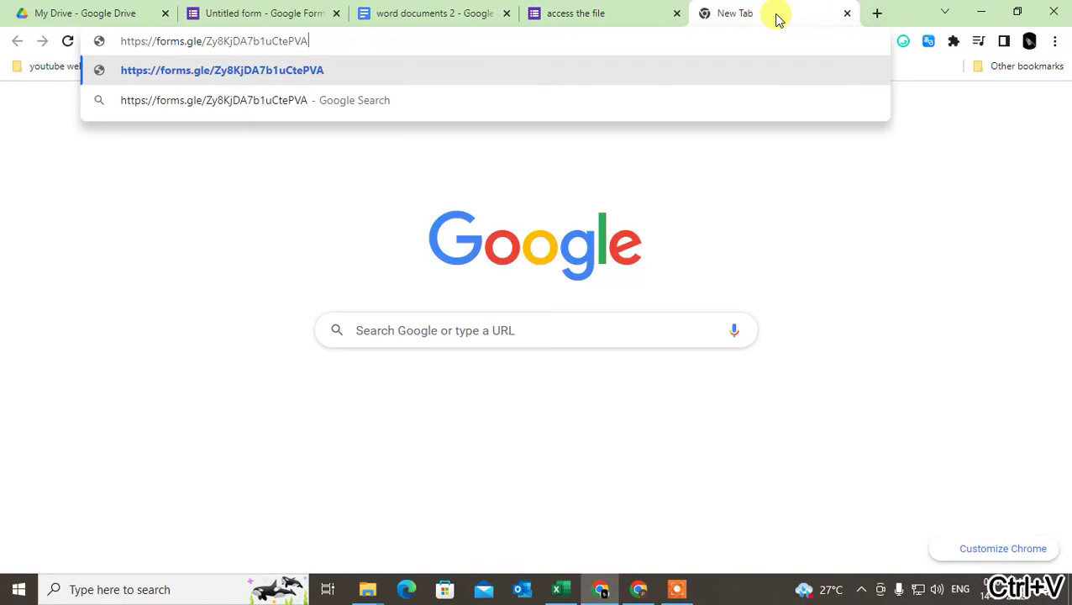
key(Return)
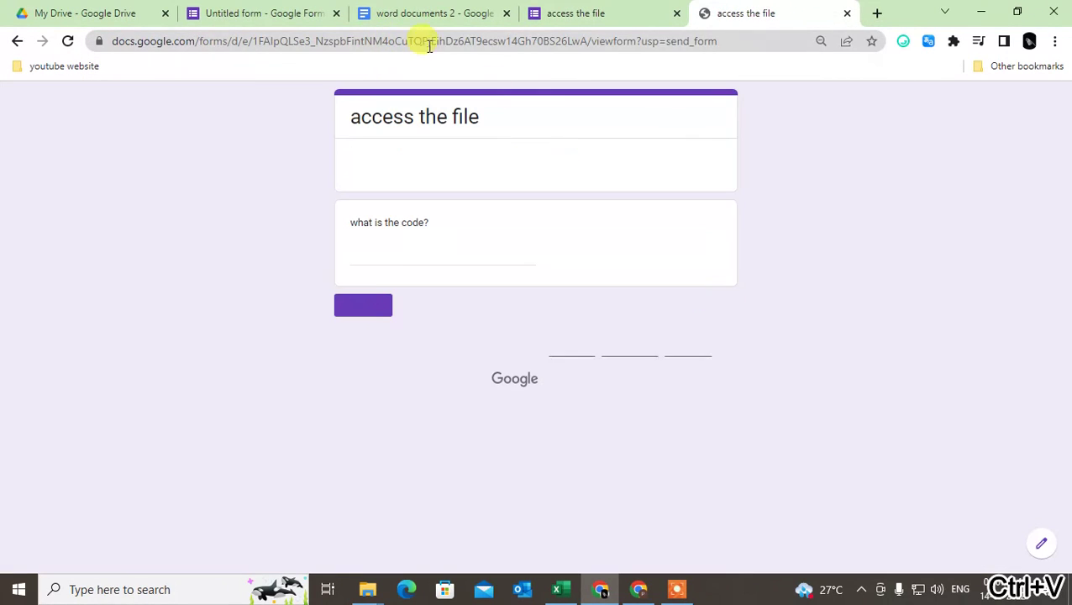
click(392, 254)
text(123456546)
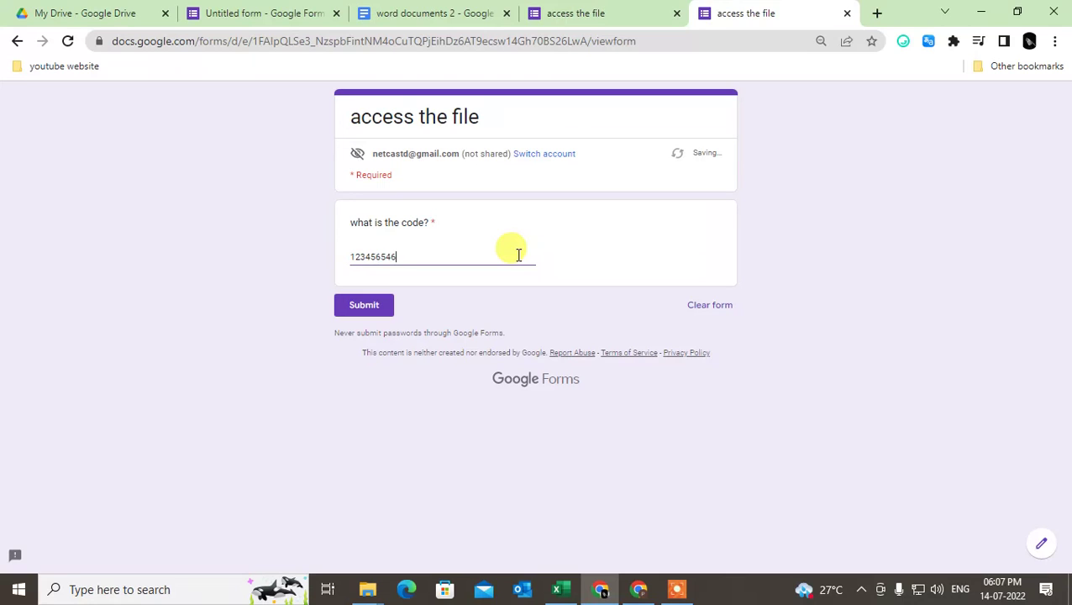
click(364, 304)
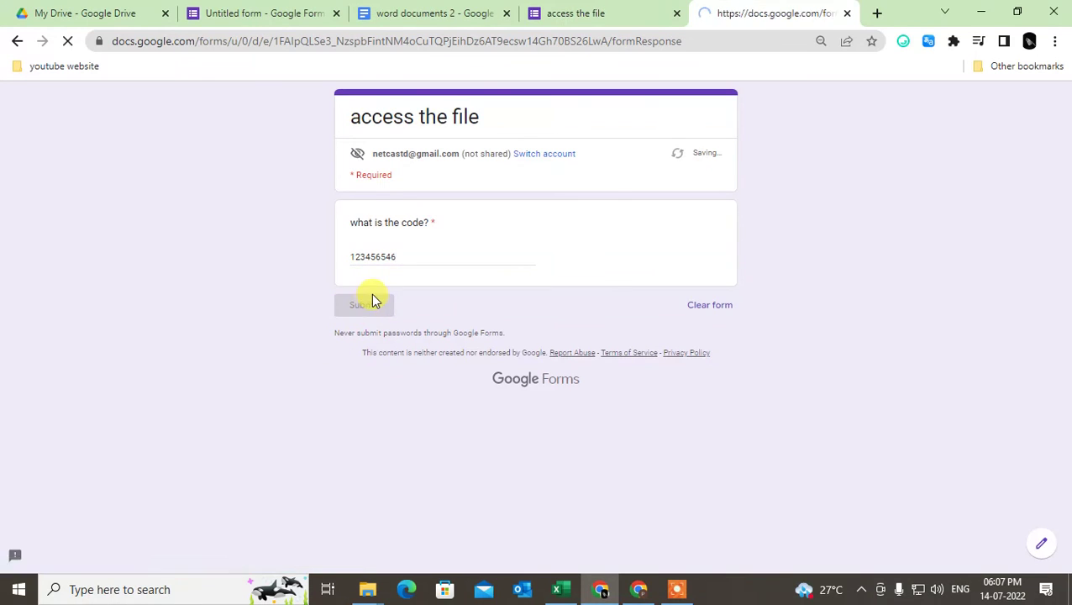
click(15, 41)
click(427, 257)
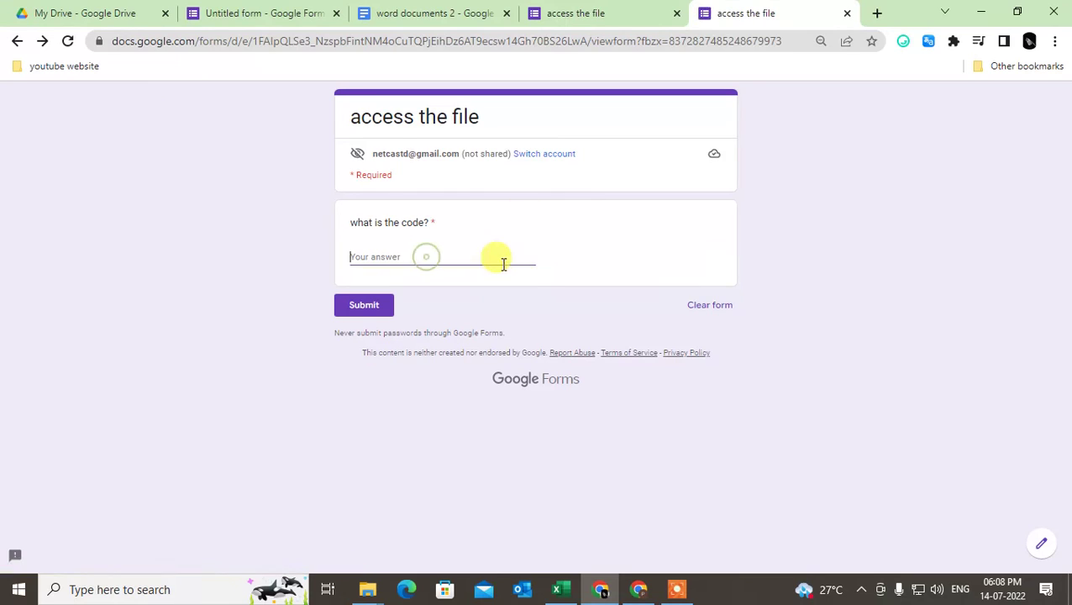
text(sdfgsdfgdfg)
click(370, 313)
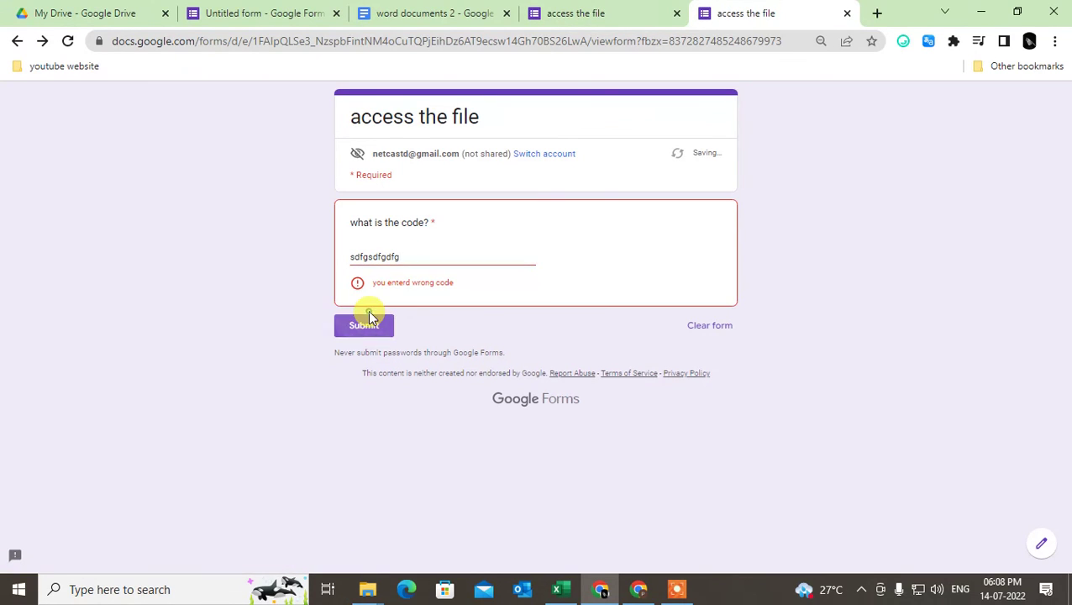
double_click(439, 257)
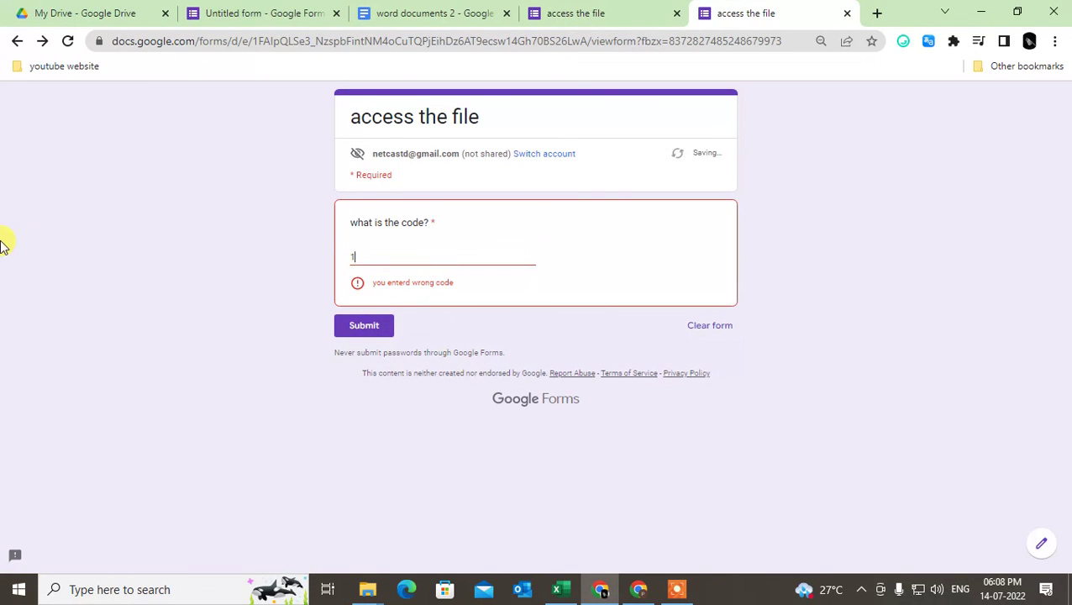
text(6)
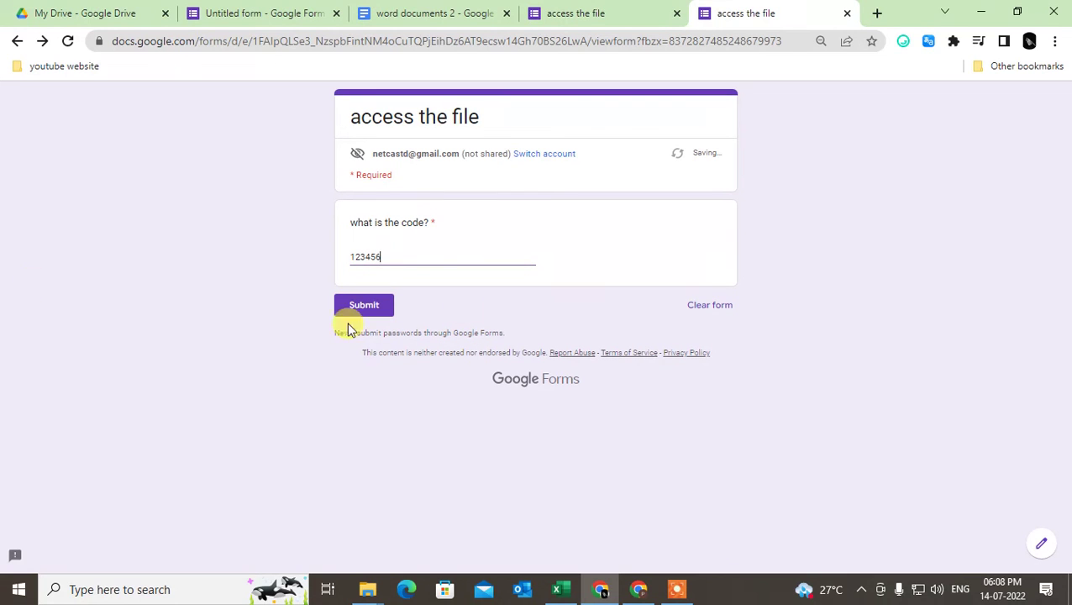
click(365, 307)
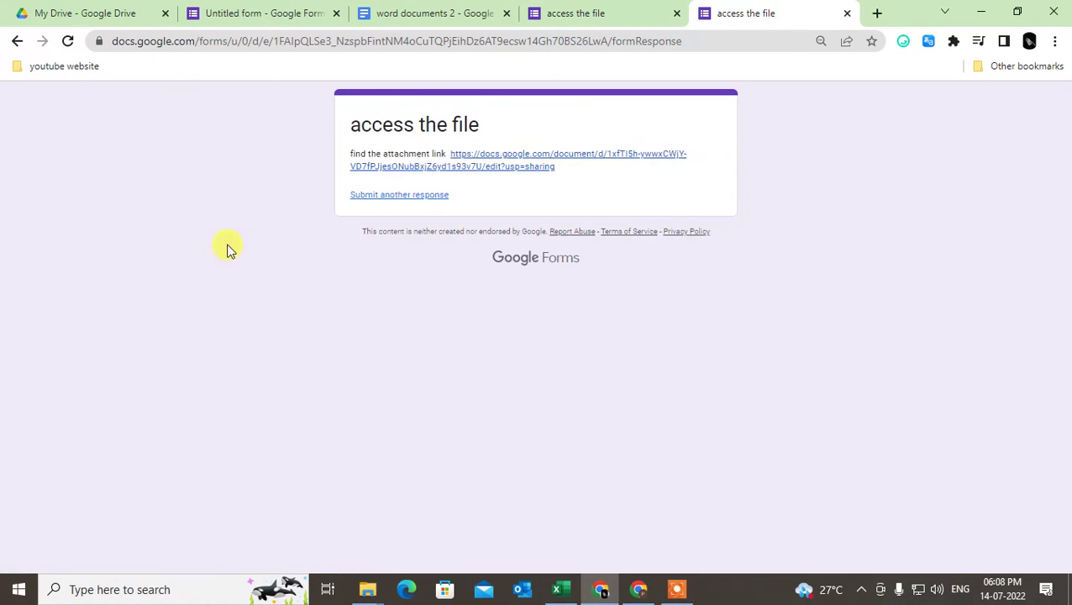
click(846, 14)
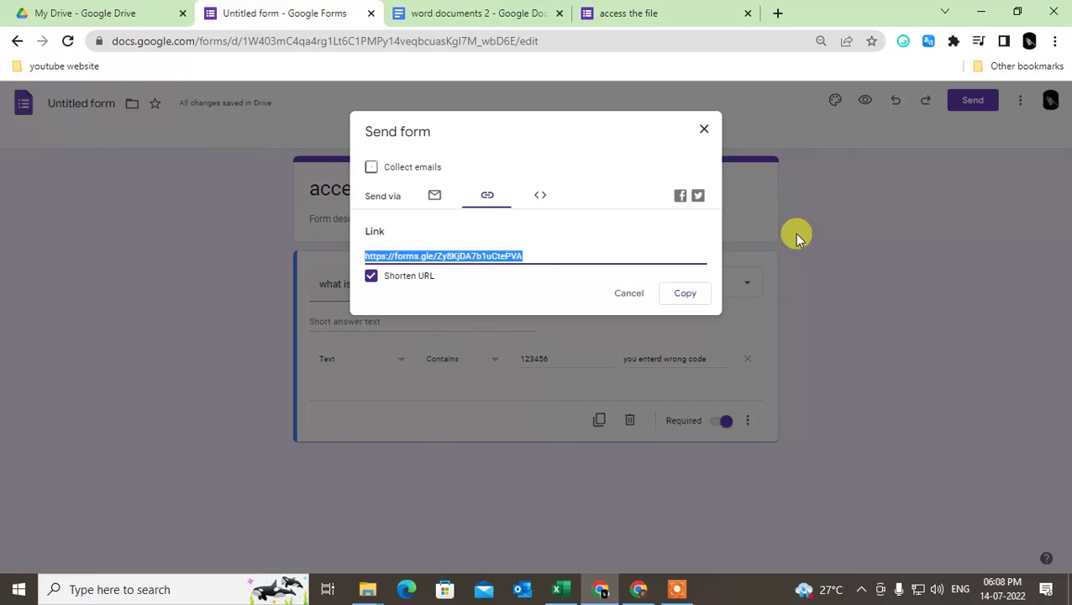